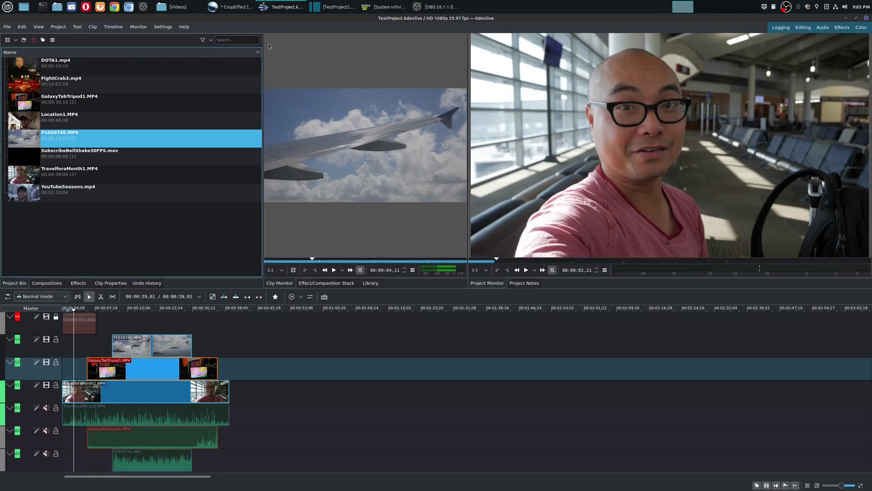
Look at the Shotcut version, return to Kdenlive, then bring forward the OpenShot CropEffect project
key("alt+Tab")
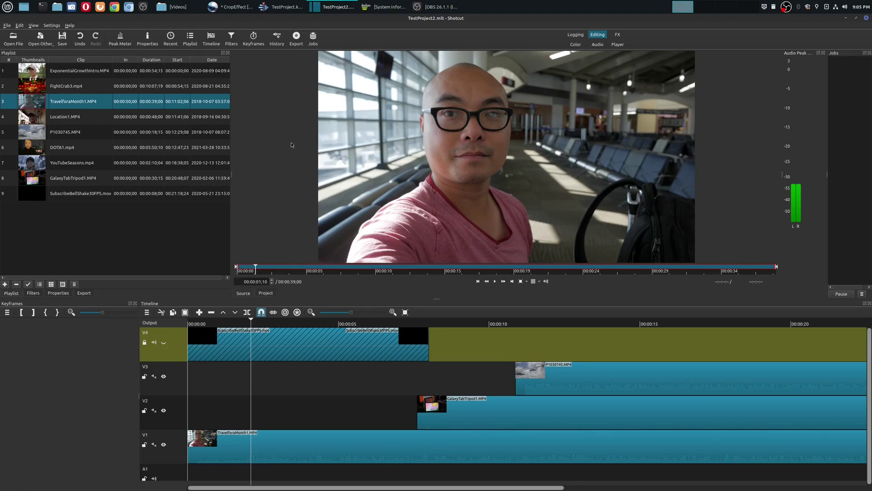
left_click(281, 5)
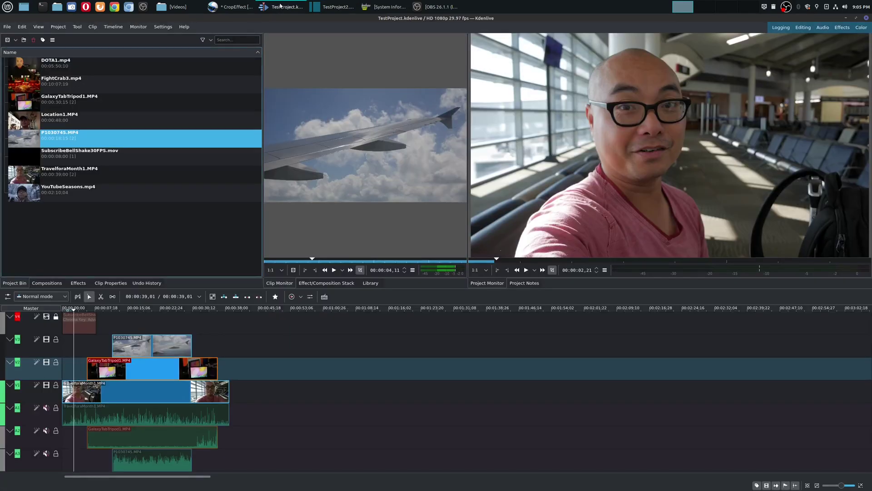
left_click(235, 7)
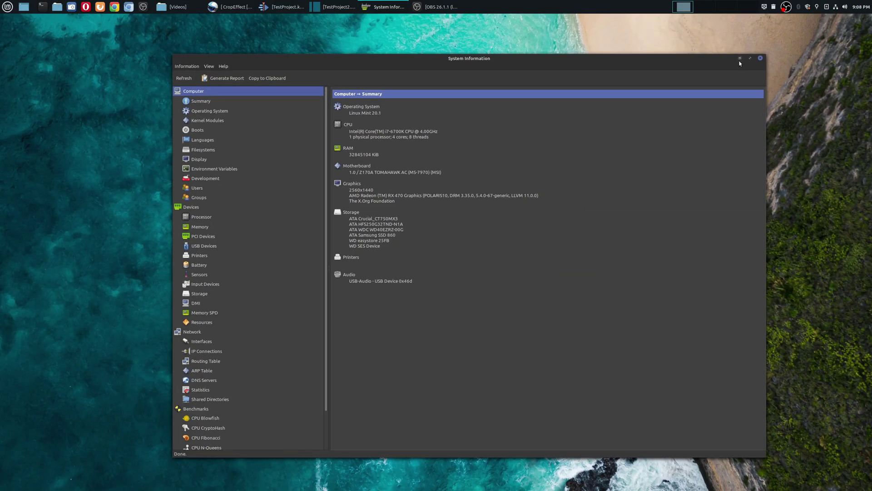
Minimize the system information window, restore Kdenlive's test project, then switch to Shotcut
left_click(741, 59)
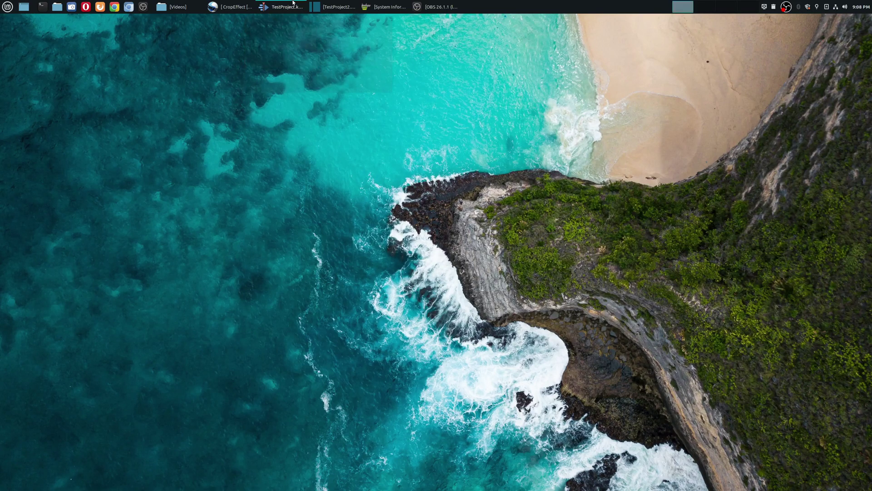
left_click(293, 3)
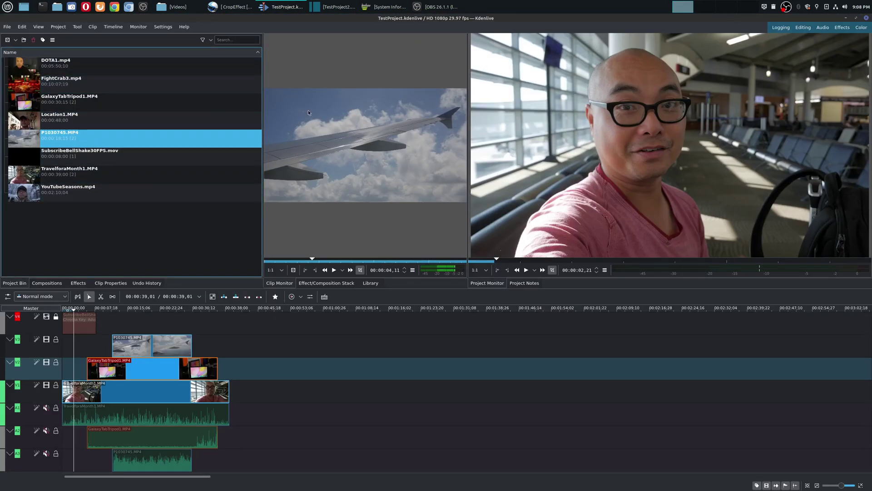
left_click(336, 6)
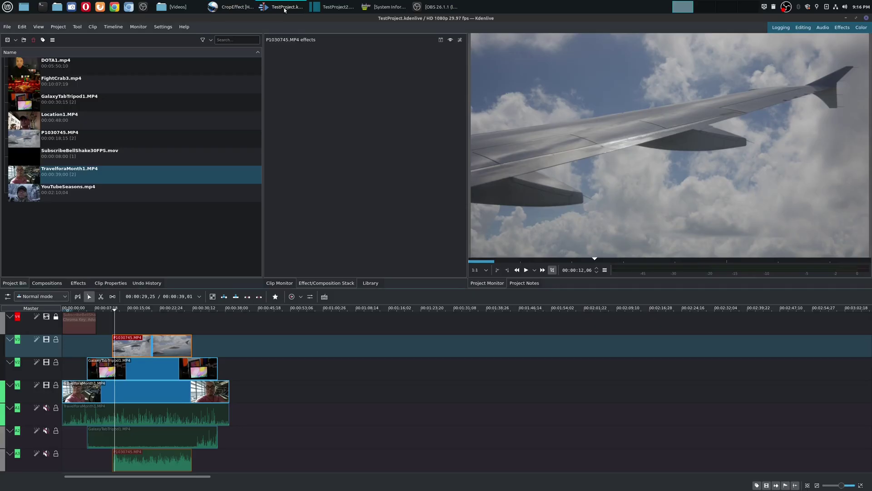
Bring Kdenlive forward briefly, then switch to Shotcut's TestProject2.mlt
left_click(282, 7)
left_click(334, 7)
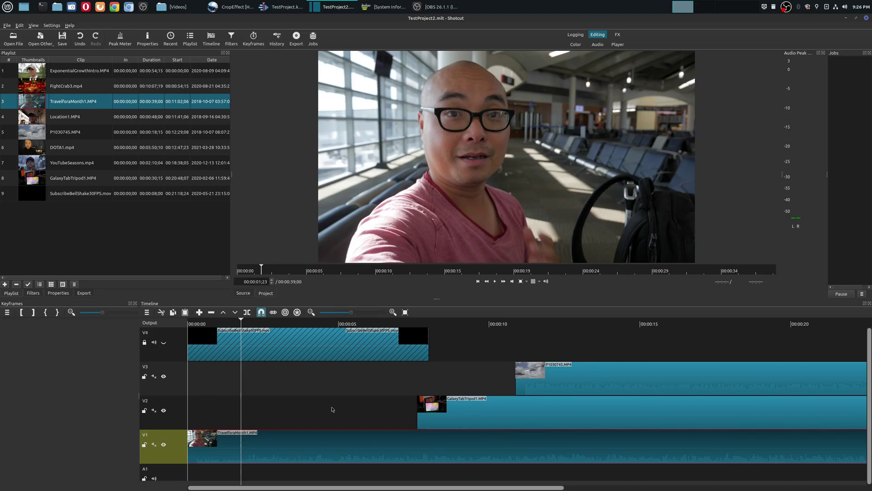
Flip from Kdenlive to the Shotcut project and back to Kdenlive's TestProject.kdenlive
left_click(282, 6)
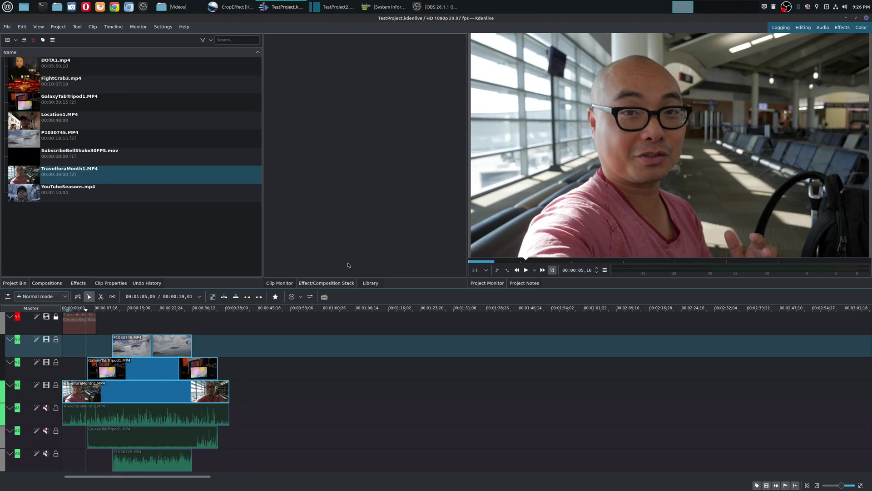
left_click(351, 7)
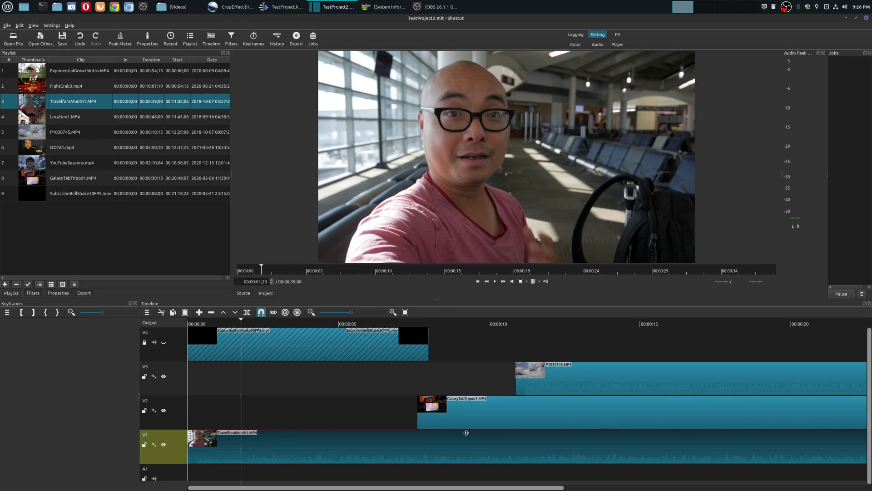
left_click(282, 7)
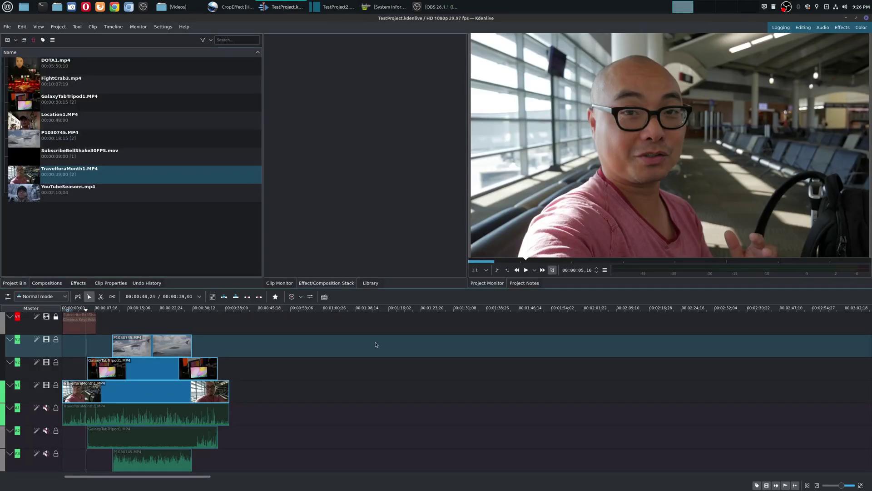
Play the timeline from about 4 seconds, stopping near 15 seconds on the airplane-wing shot
left_click(78, 307)
key("space")
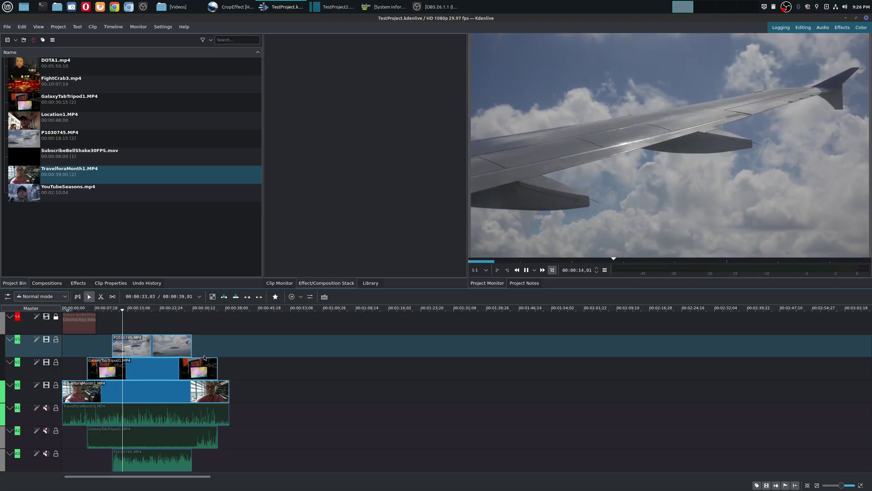
key("space")
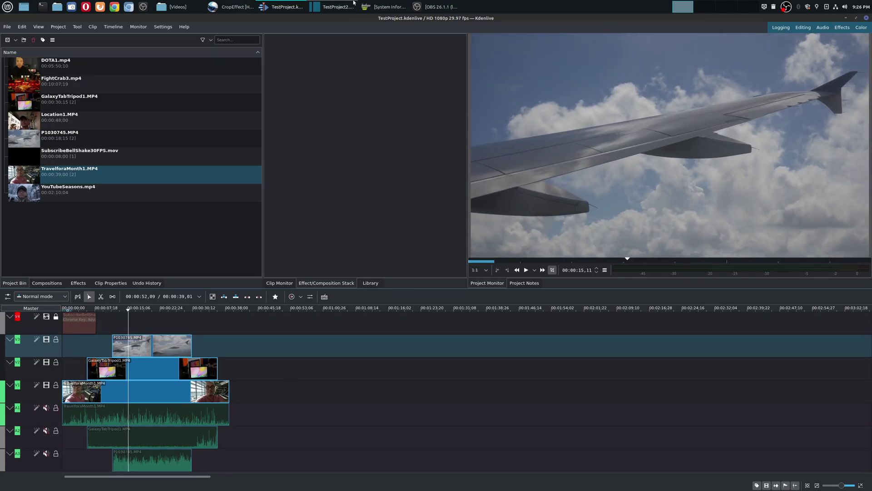
left_click(336, 6)
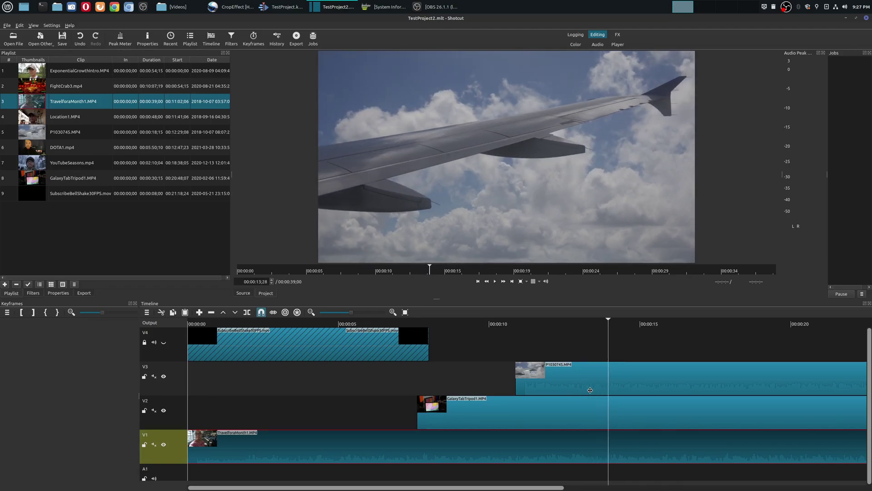
key("alt+Tab")
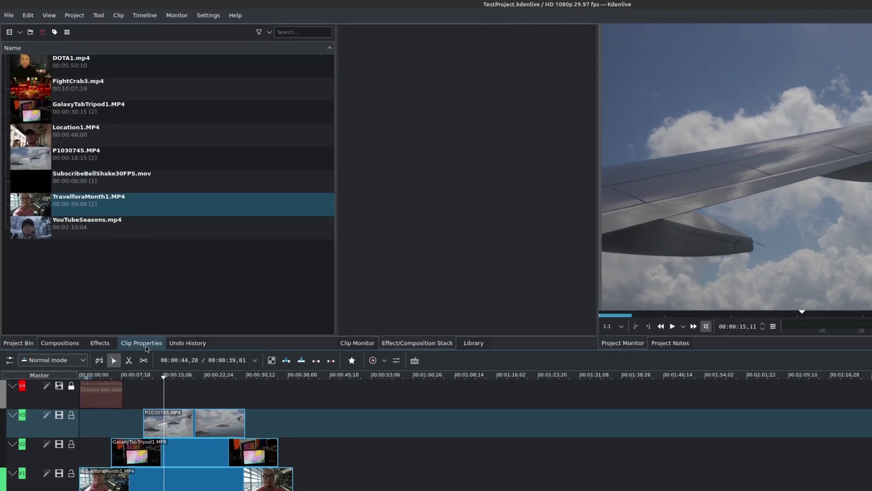
Show the Clip Properties of TravelforaMonth1.MP4
left_click(125, 308)
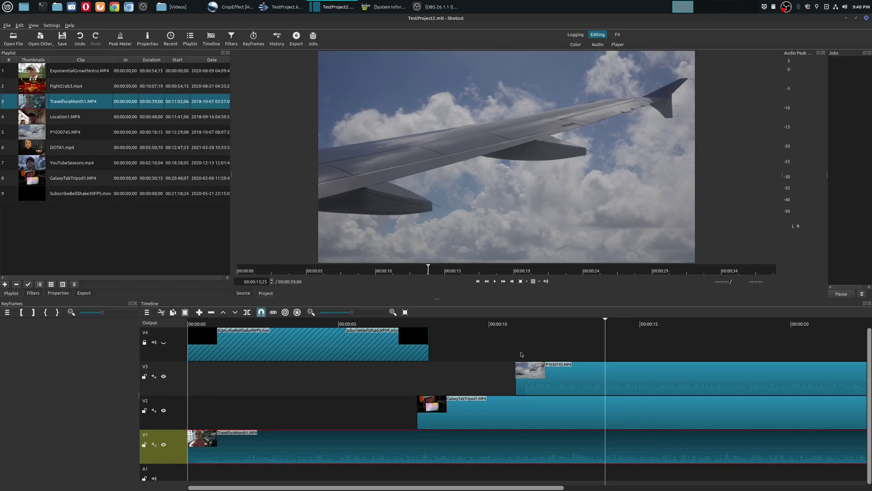
left_click(53, 26)
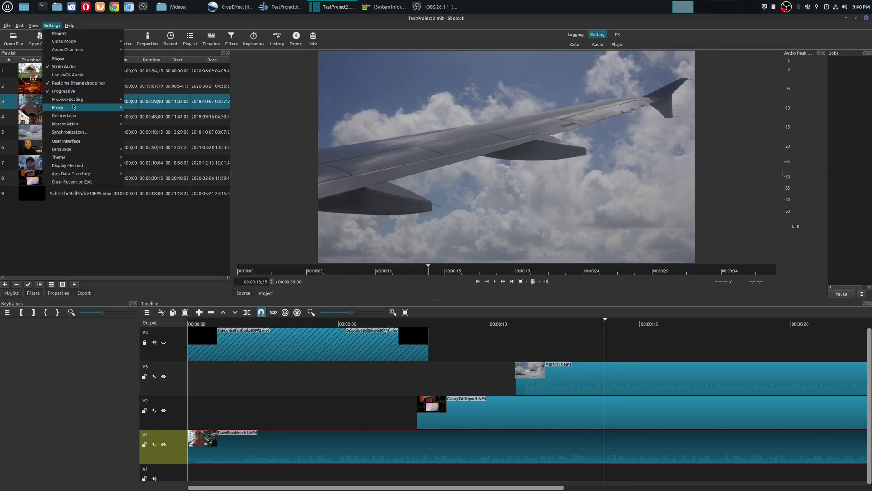
mouse_move(73, 106)
mouse_move(142, 118)
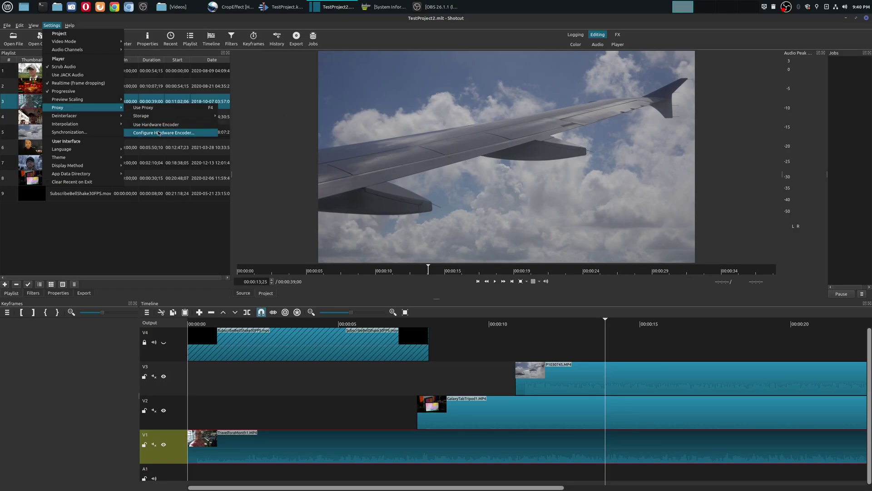
left_click(160, 133)
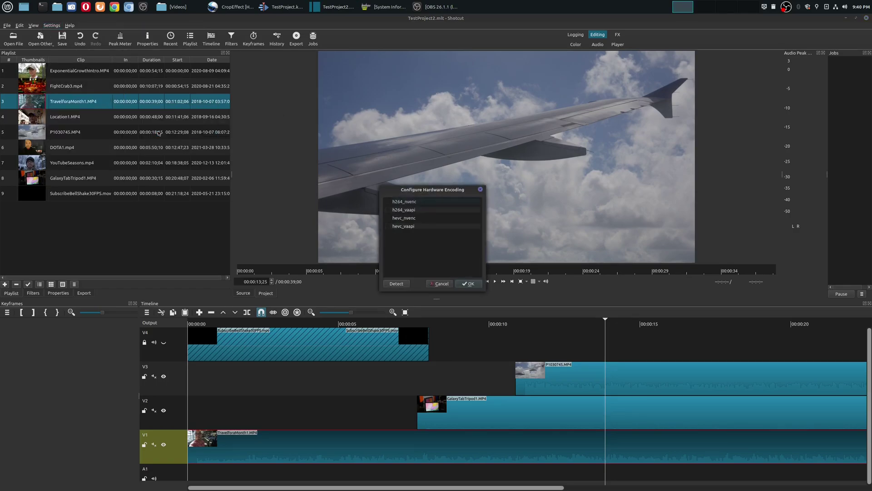
left_click(441, 284)
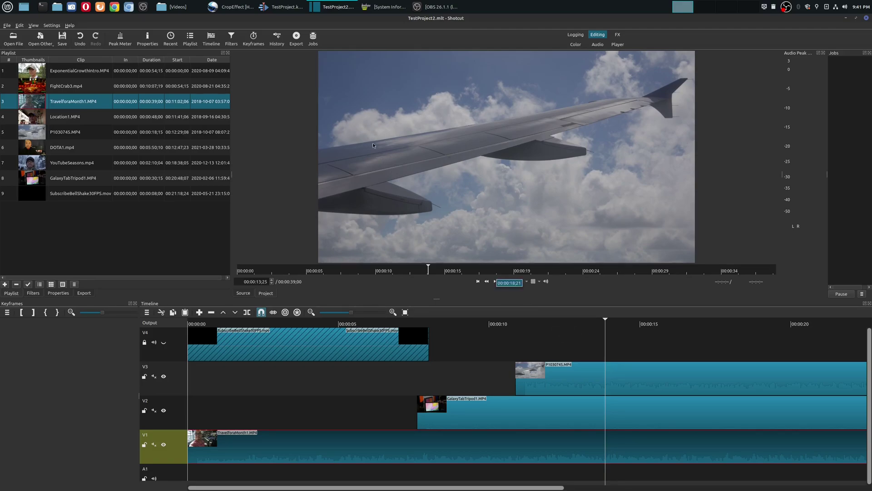
left_click(282, 6)
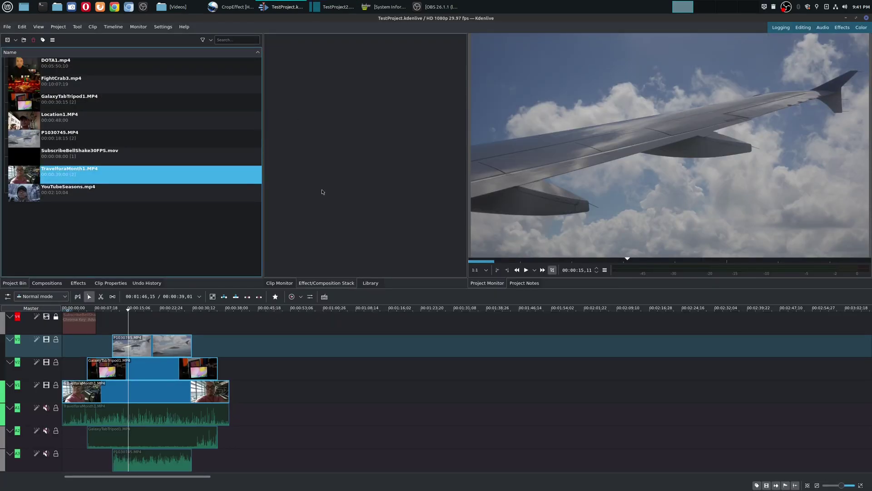
Enable proxy clips in Project Settings with no large-video limit and the Automatic encoding profile
left_click(67, 29)
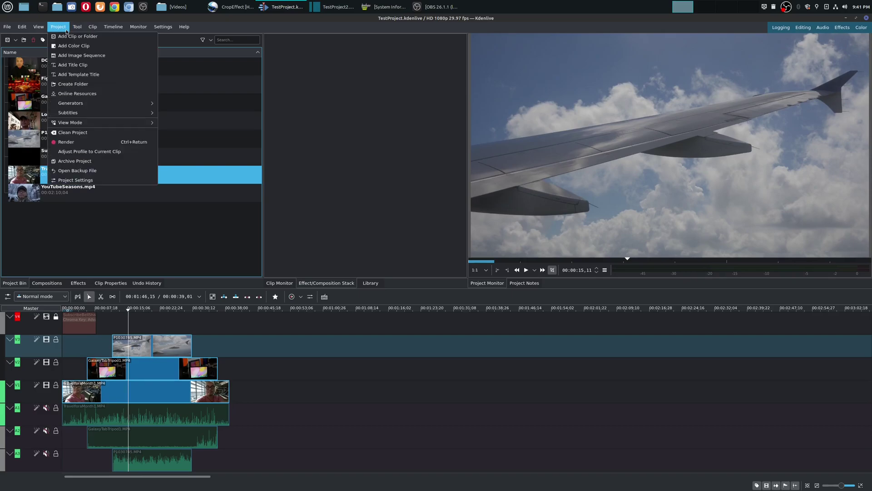
left_click(76, 180)
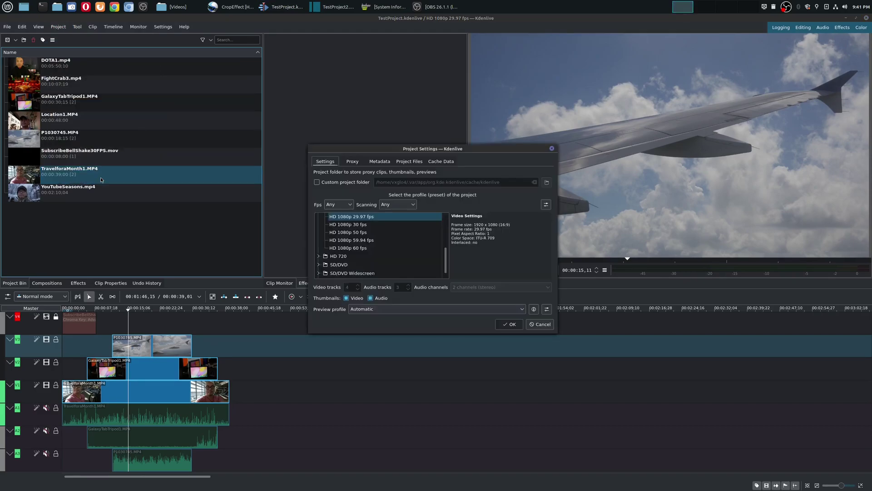
left_click(350, 166)
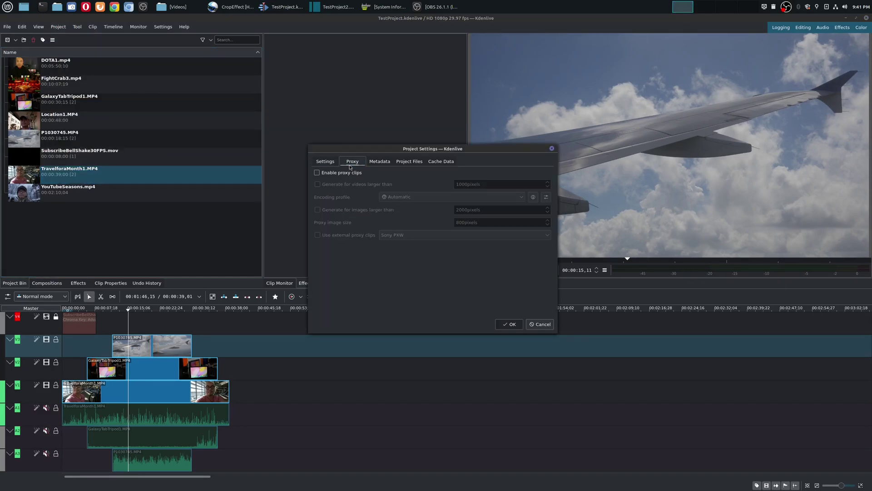
left_click(318, 173)
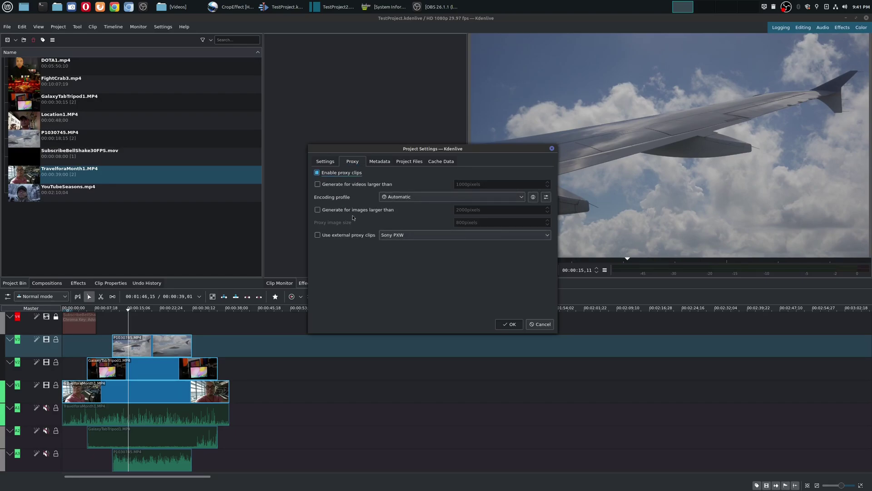
left_click(317, 184)
left_click(317, 184)
left_click(511, 197)
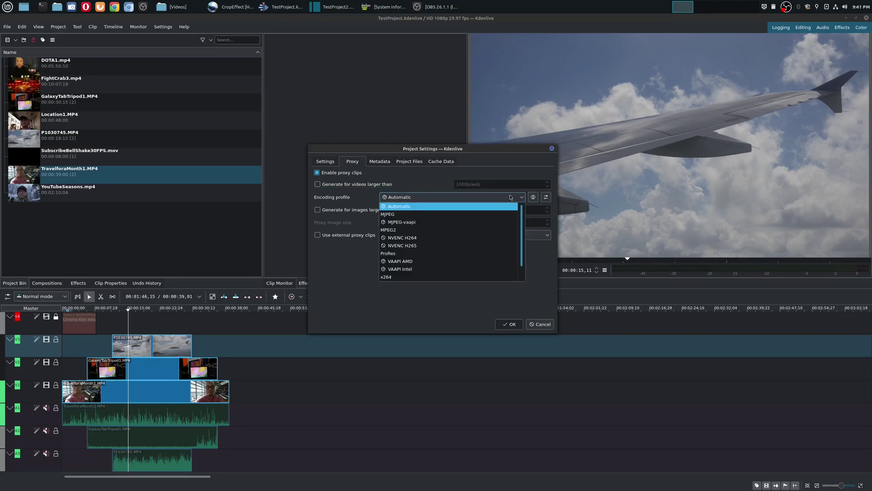
left_click(392, 287)
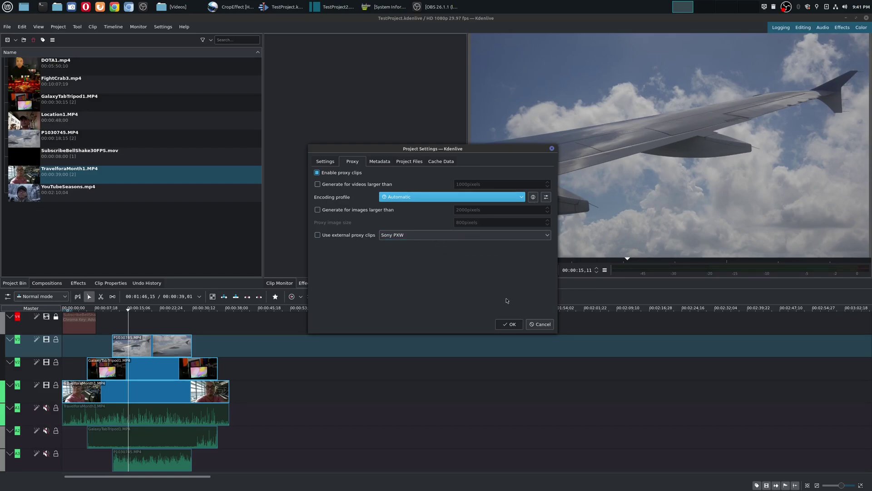
left_click(505, 323)
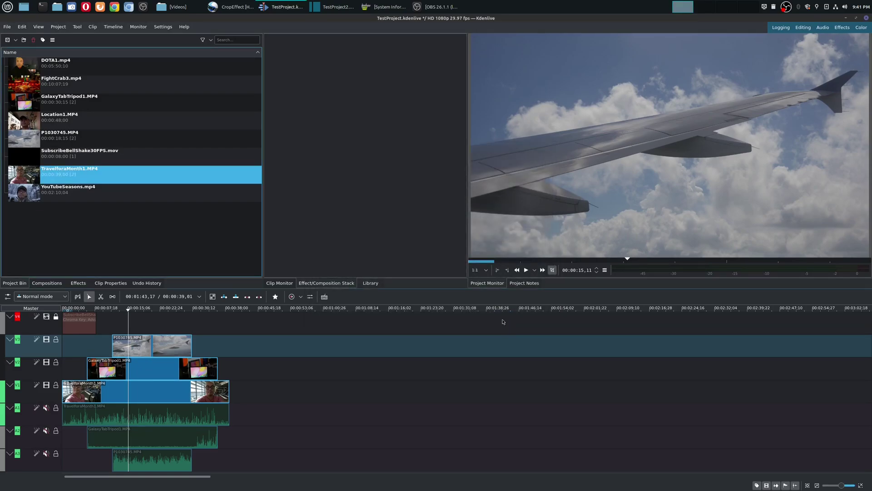
right_click(113, 181)
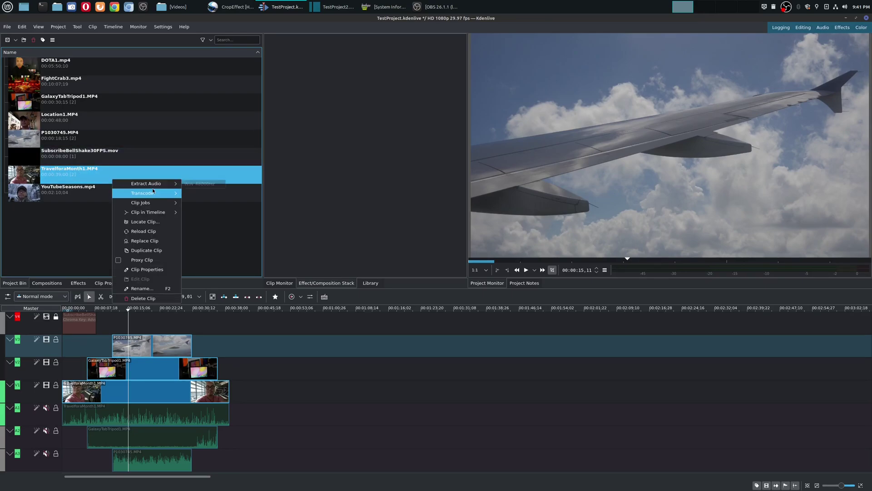
mouse_move(153, 192)
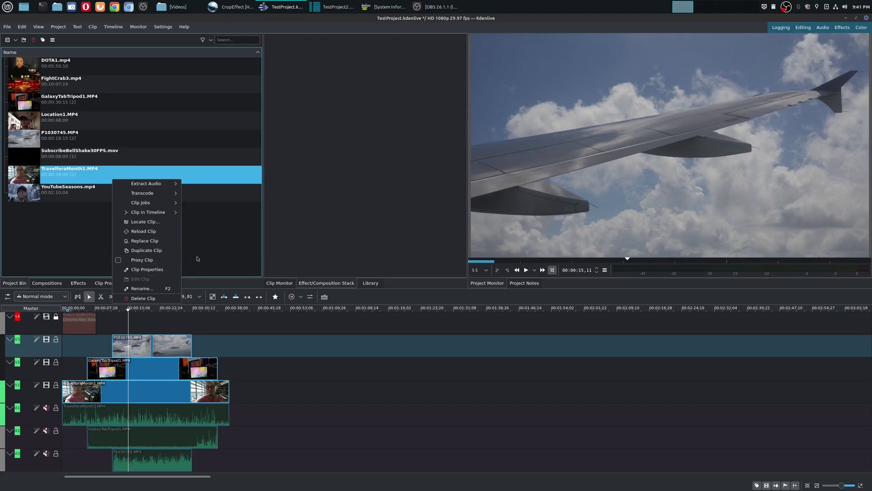
left_click(216, 256)
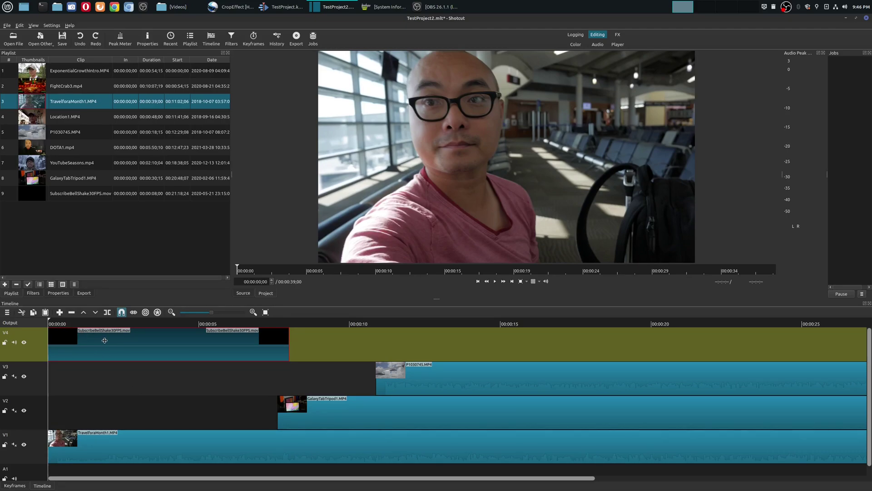
Show the Chroma Key: Simple filter on the SubscribeBellShake30FPS.mov overlay clip
left_click(34, 293)
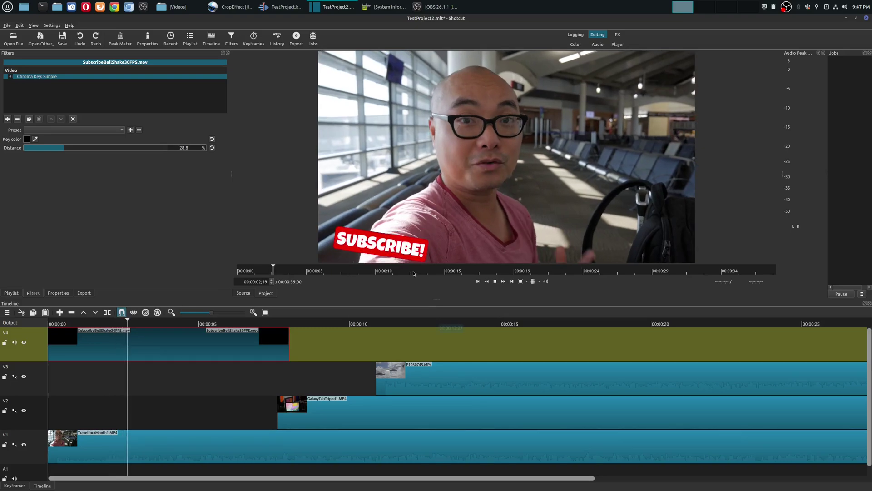
key("space")
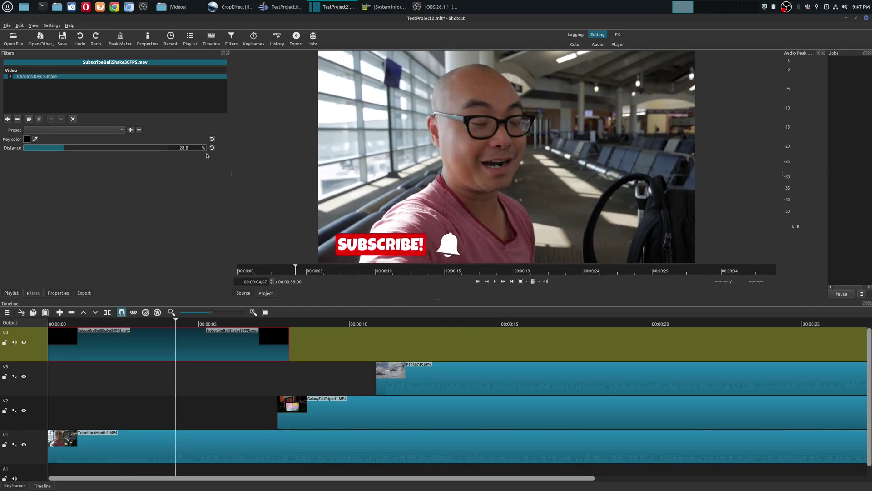
key("Left")
key("Left")
key("Left")
key("Left")
left_click(10, 77)
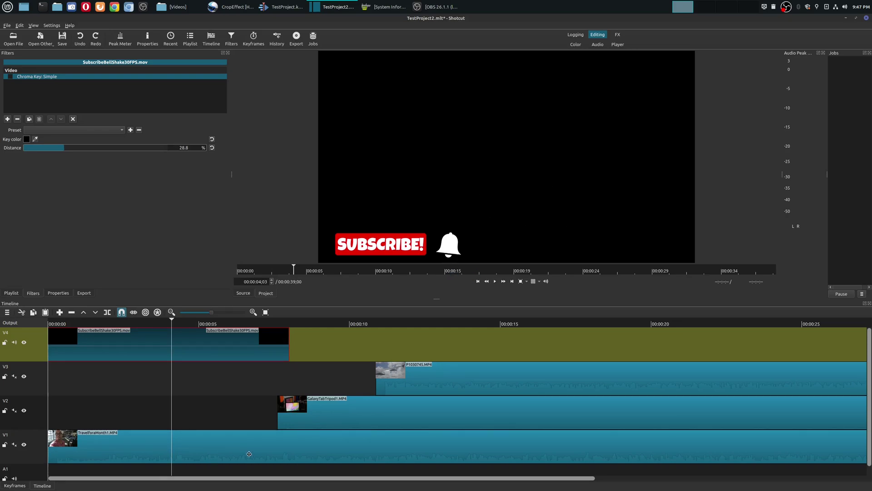
left_click(10, 77)
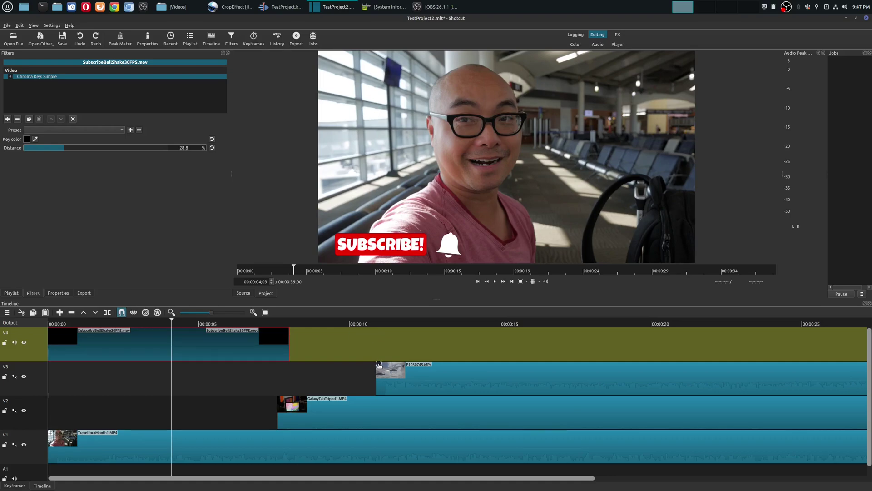
key("space")
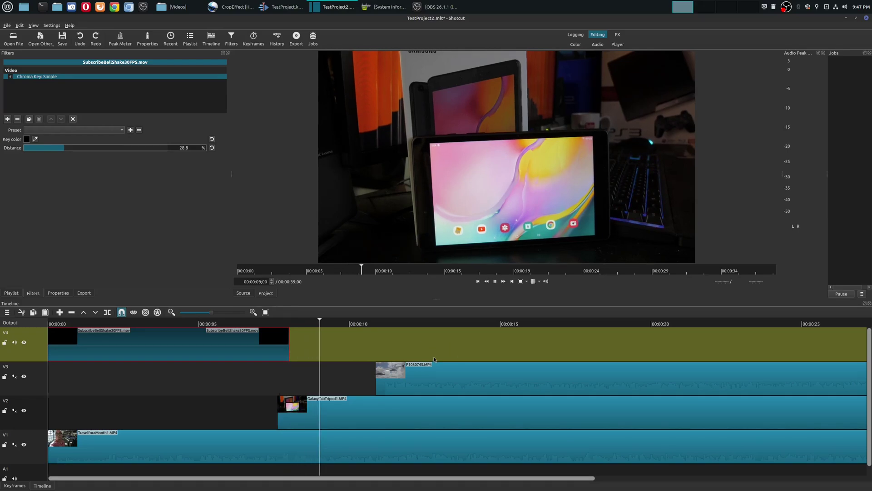
key("space")
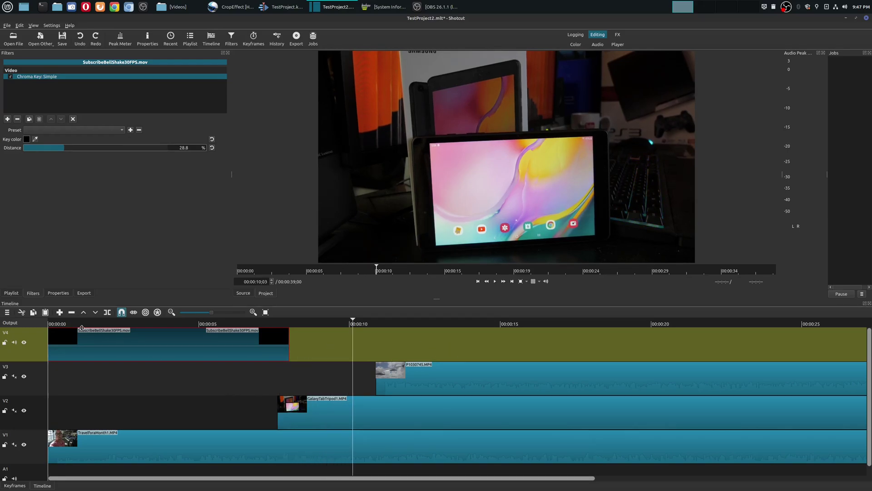
left_click(77, 322)
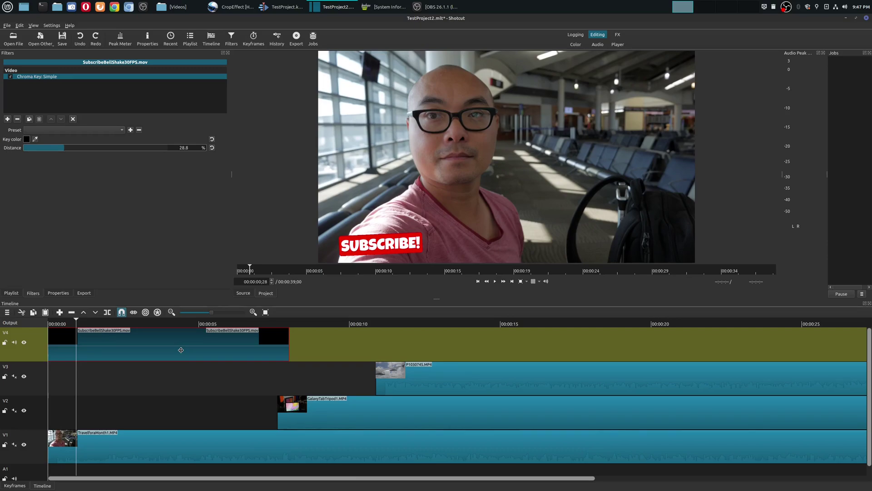
Return to Kdenlive's TestProject.kdenlive and play it to check the SUBSCRIBE! overlay
left_click(285, 5)
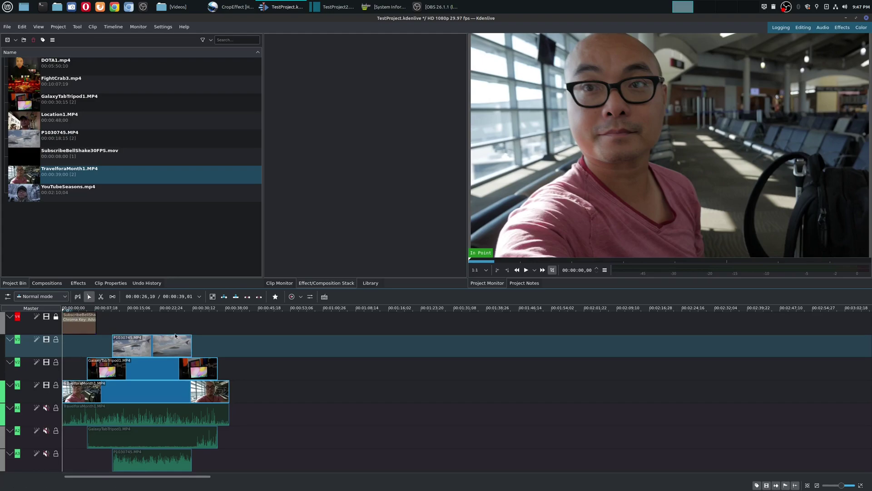
key("space")
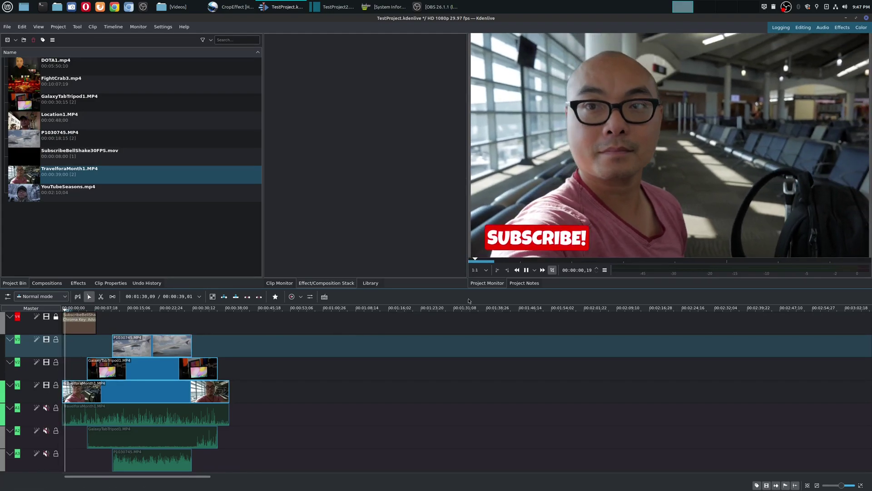
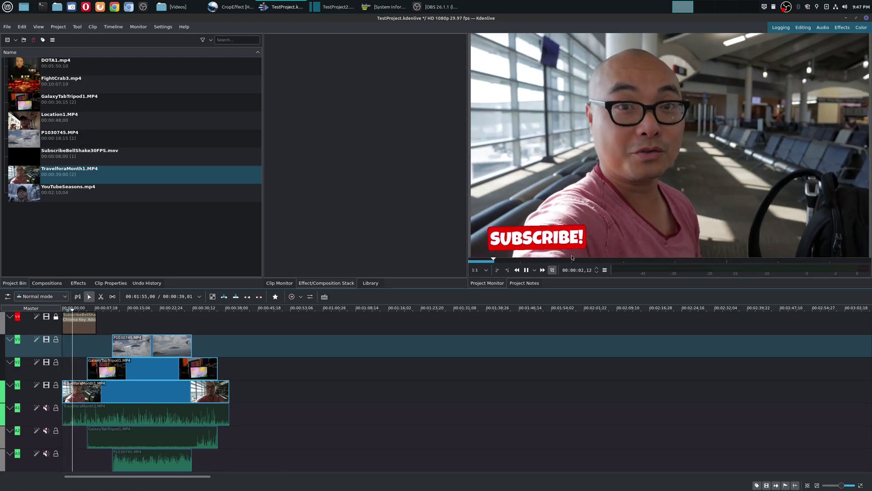
Change the timeline's track compositing setting, then replay the project from the start to 00:00:08,17
key("space")
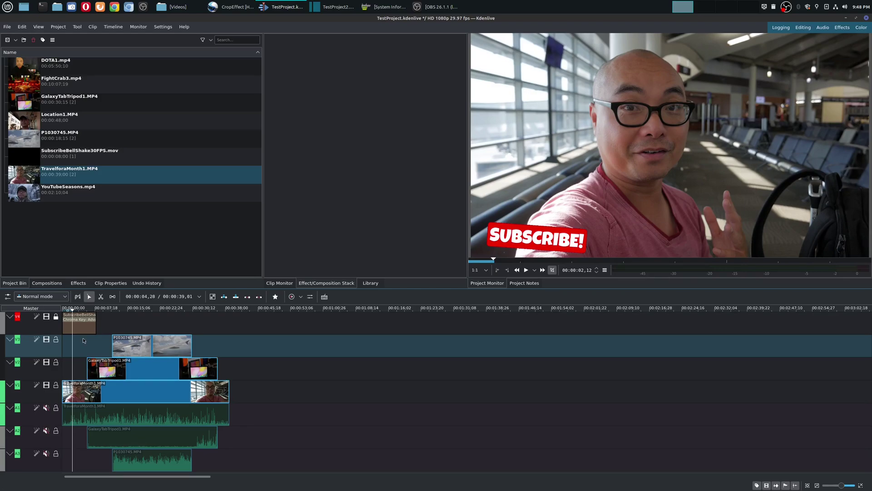
left_click(7, 296)
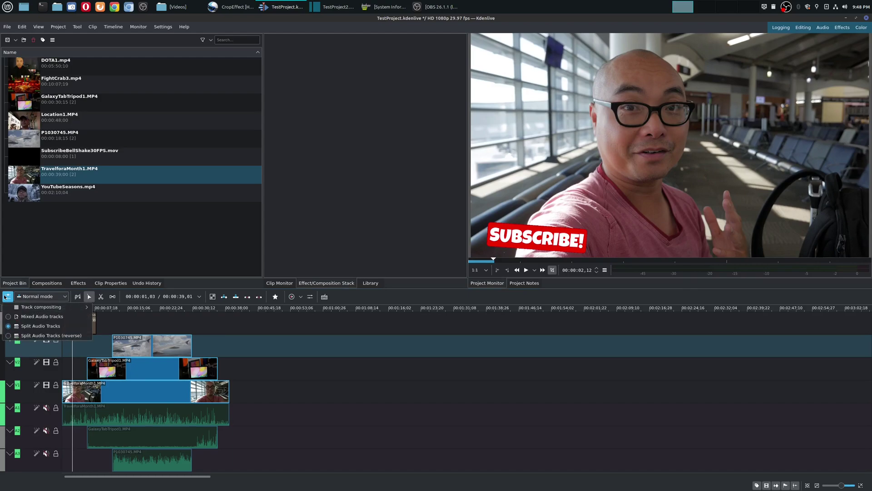
mouse_move(24, 308)
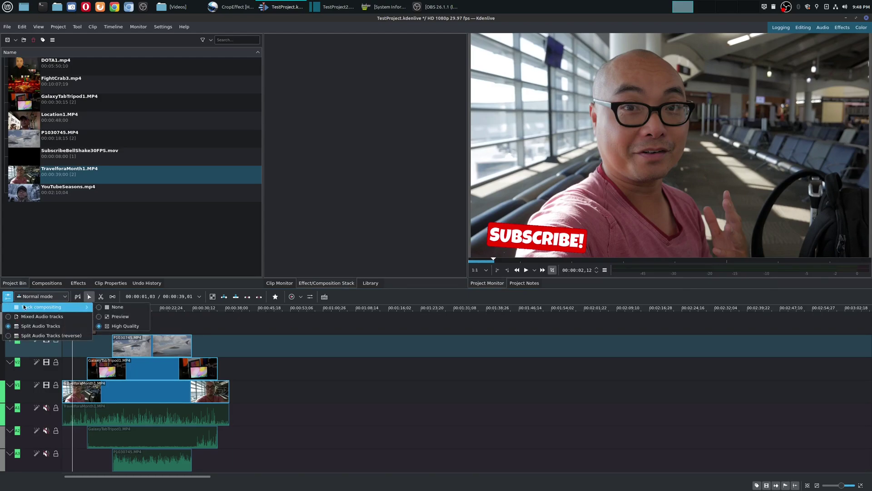
left_click(122, 320)
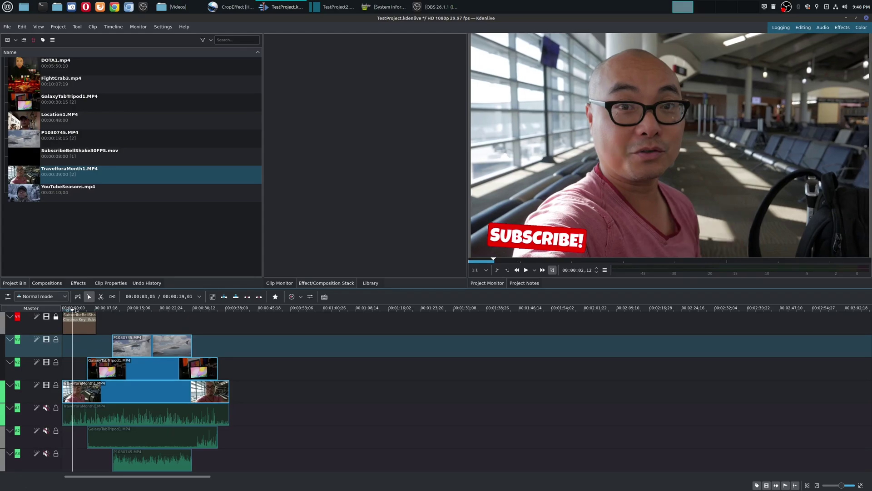
key("space")
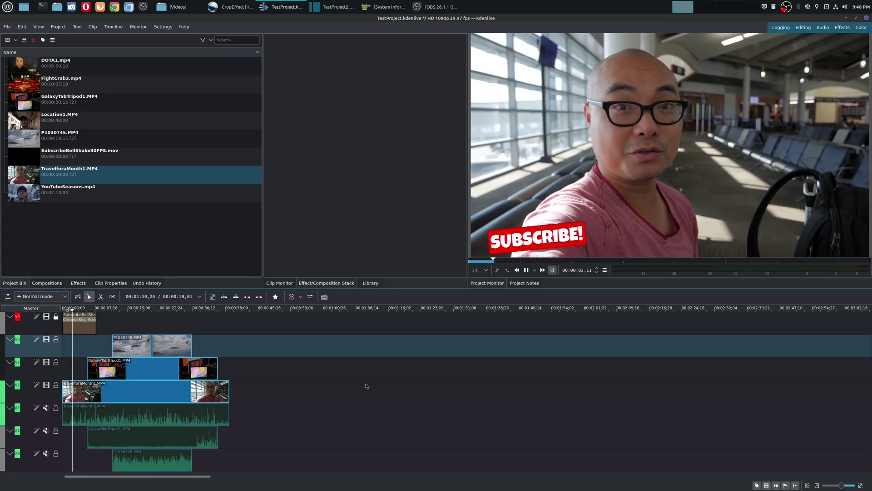
key("Home")
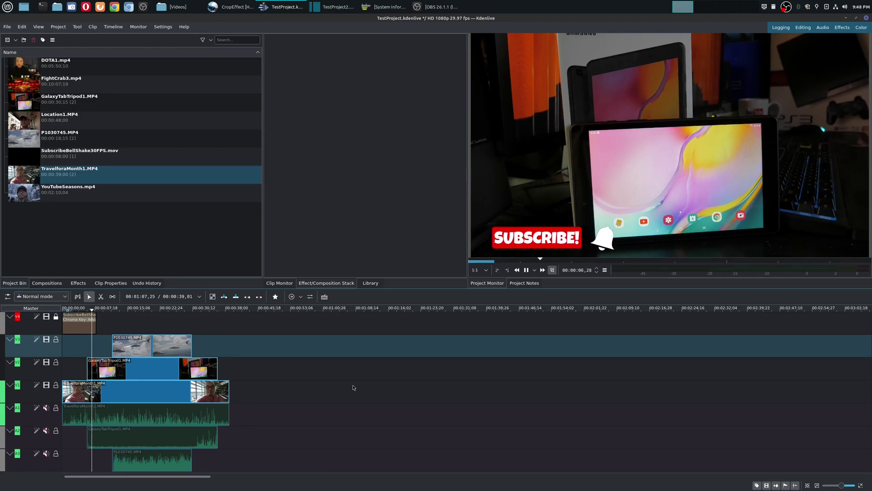
key("space")
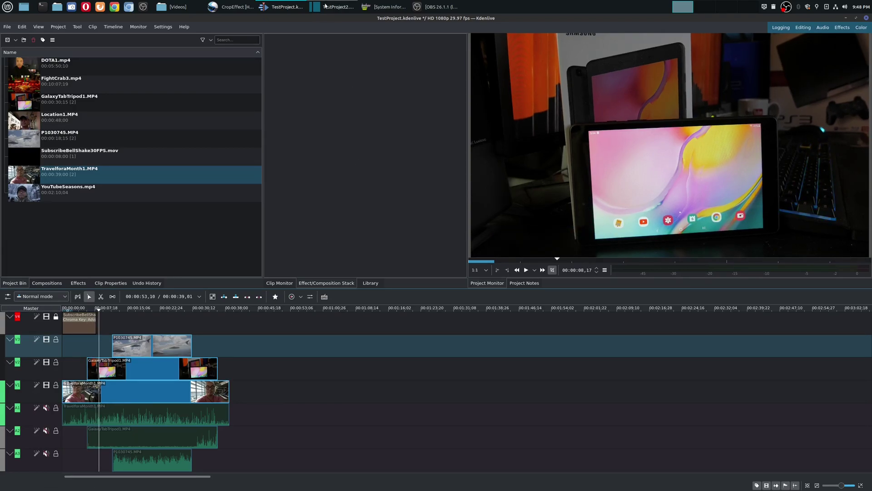
left_click(326, 6)
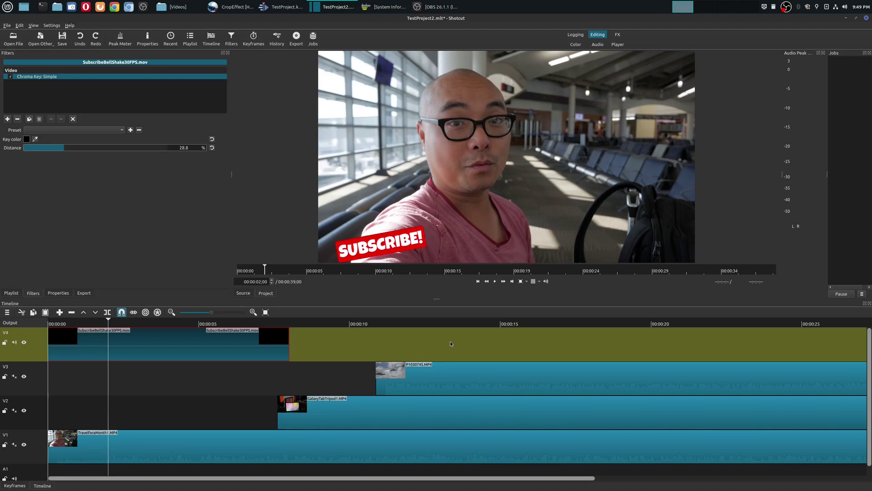
key("alt+Tab")
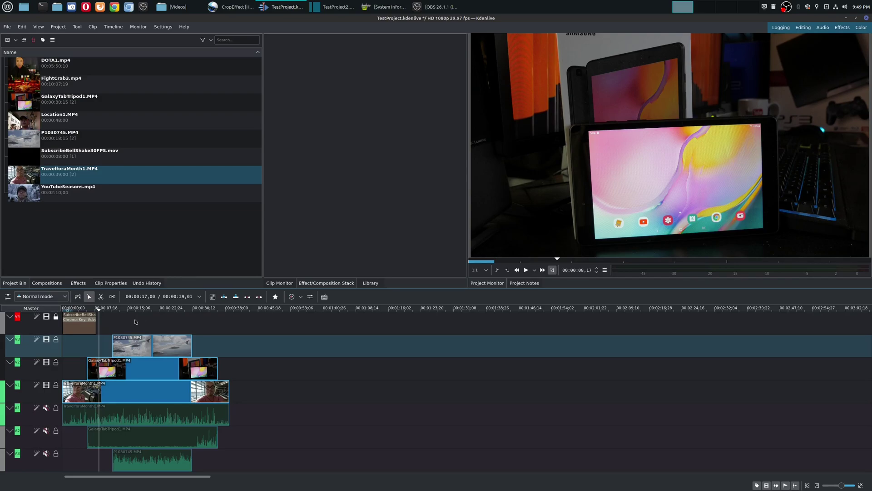
key("alt+Tab")
In Shotcut, show the nine-clip Playlist and cycle through the Color, Audio and FX layouts back to Editing
left_click(334, 9)
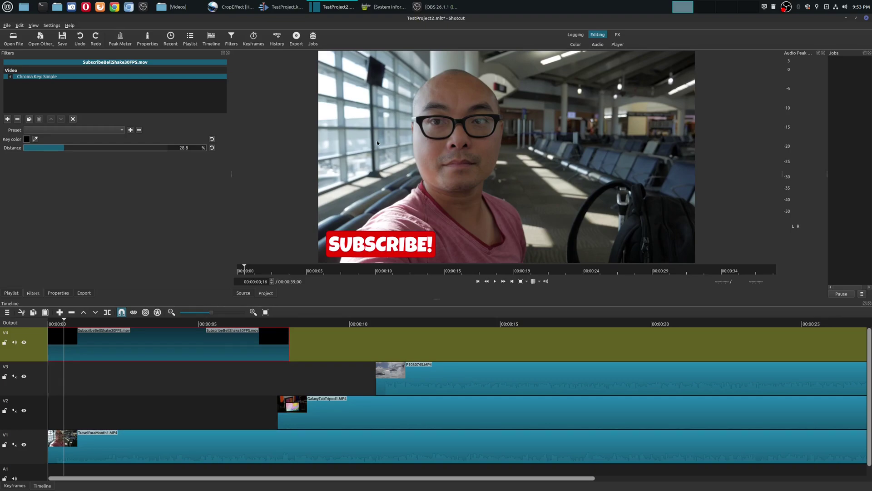
left_click(11, 293)
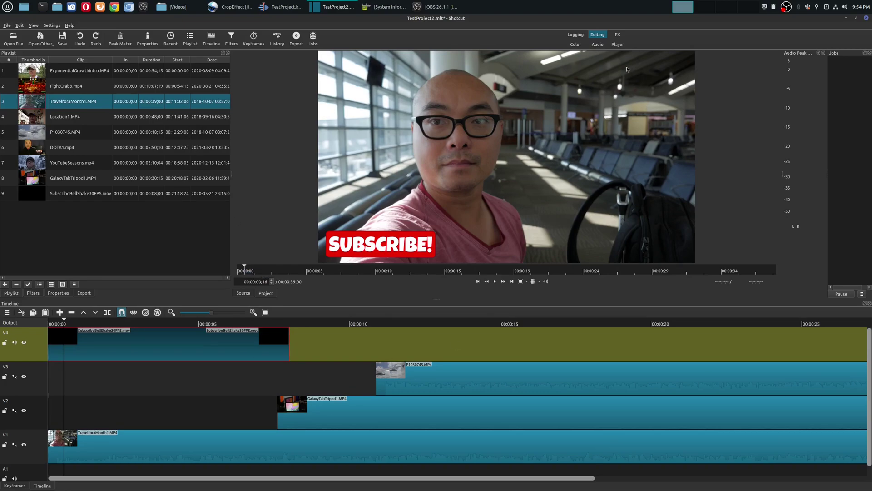
left_click(581, 45)
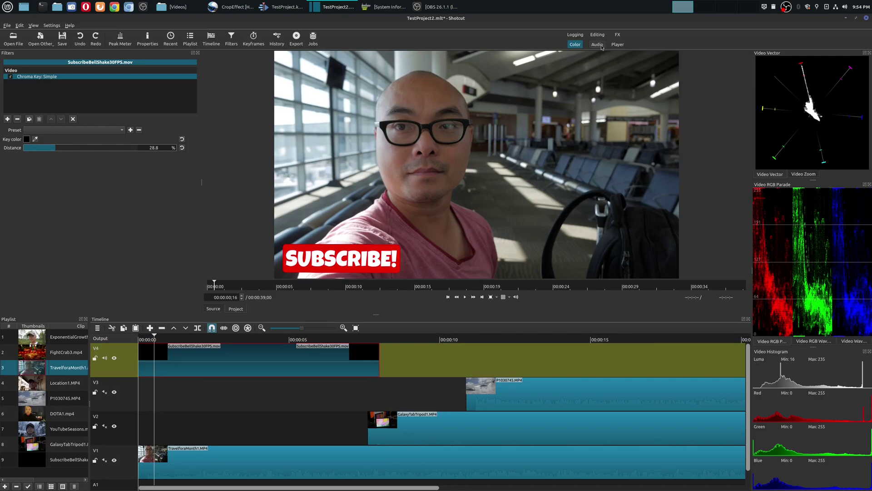
left_click(597, 44)
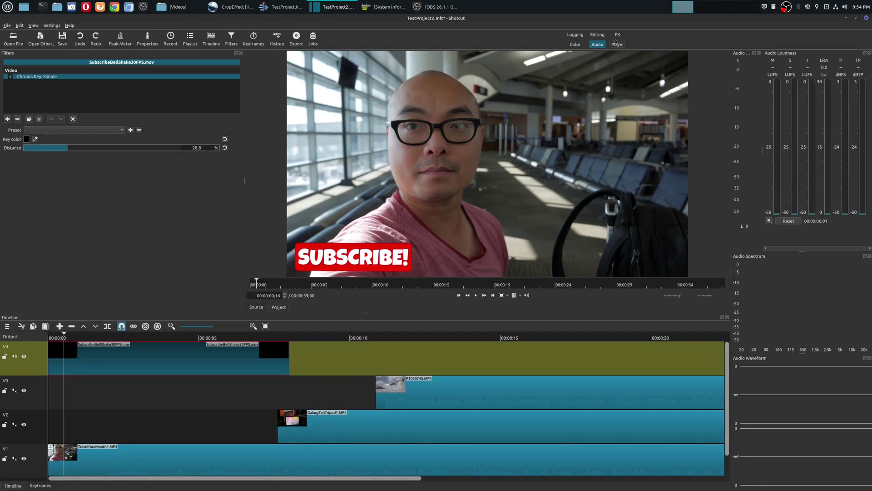
left_click(616, 36)
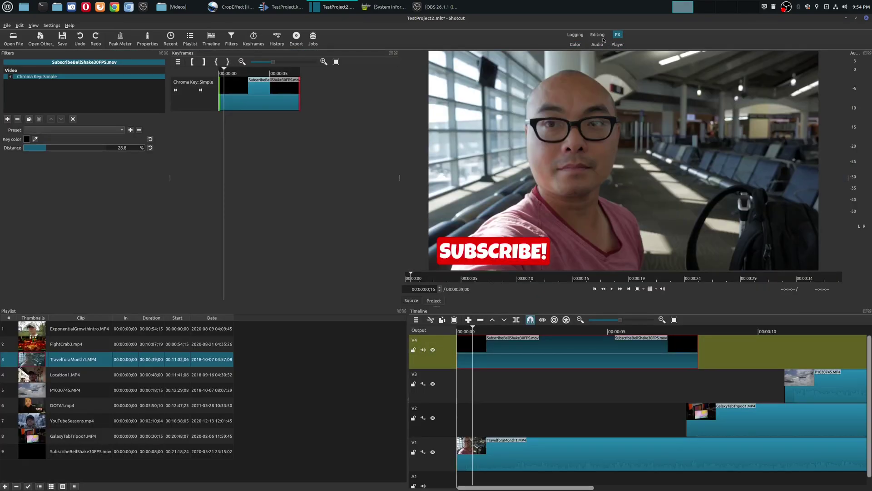
left_click(597, 35)
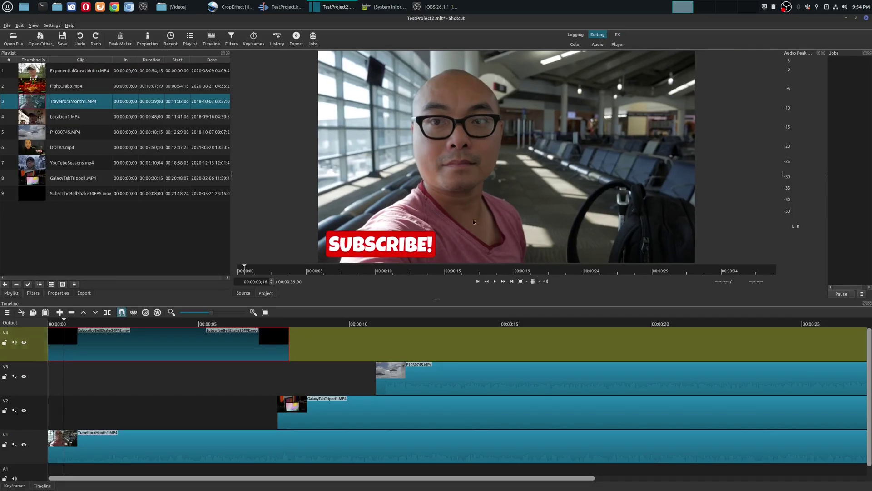
left_click(283, 7)
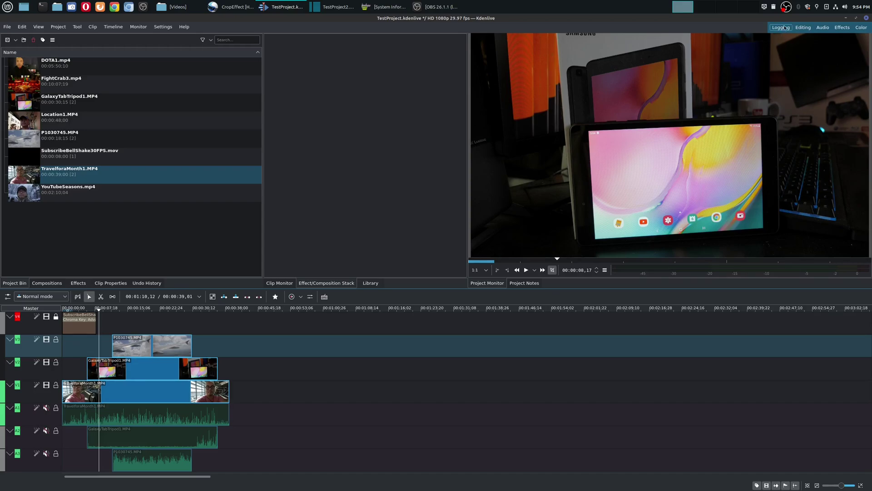
Cycle Kdenlive through the Editing, Effects and Color layouts, settle on Editing, then switch to Shotcut
left_click(803, 28)
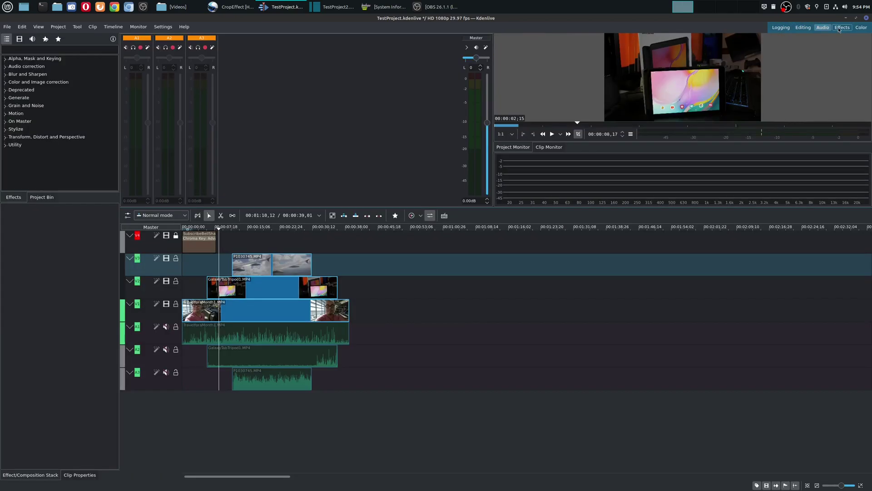
left_click(840, 27)
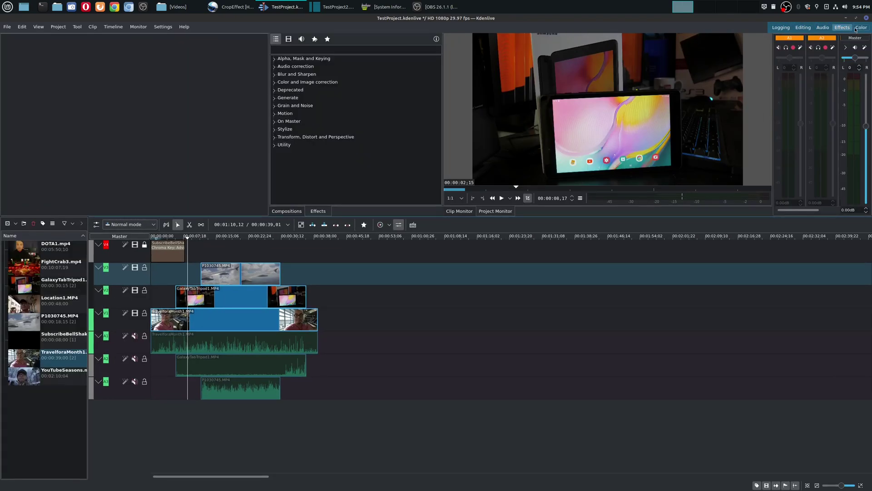
left_click(862, 27)
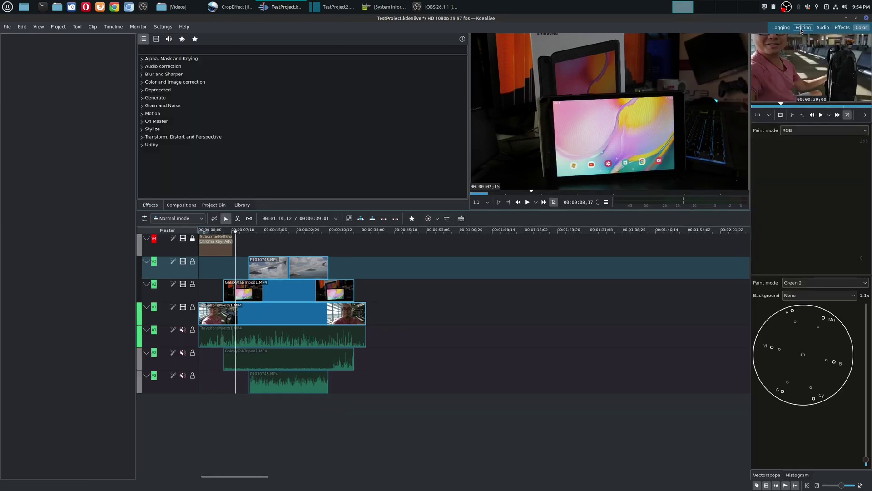
left_click(803, 28)
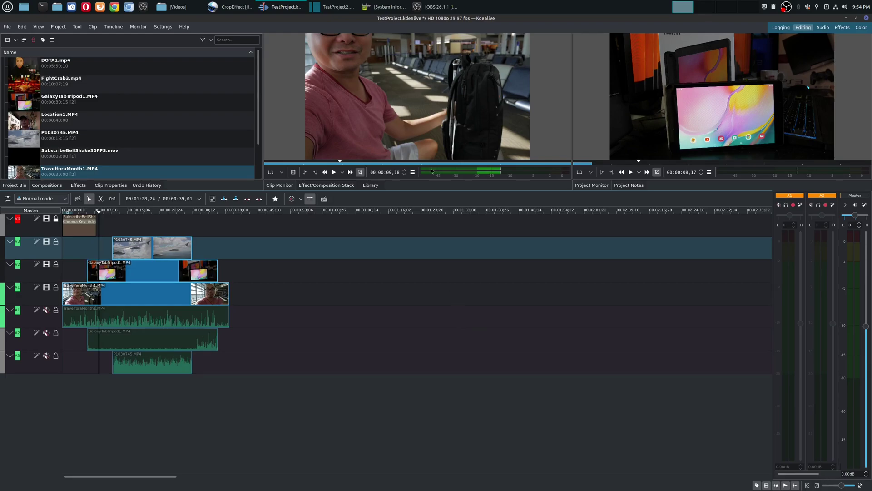
left_click(334, 6)
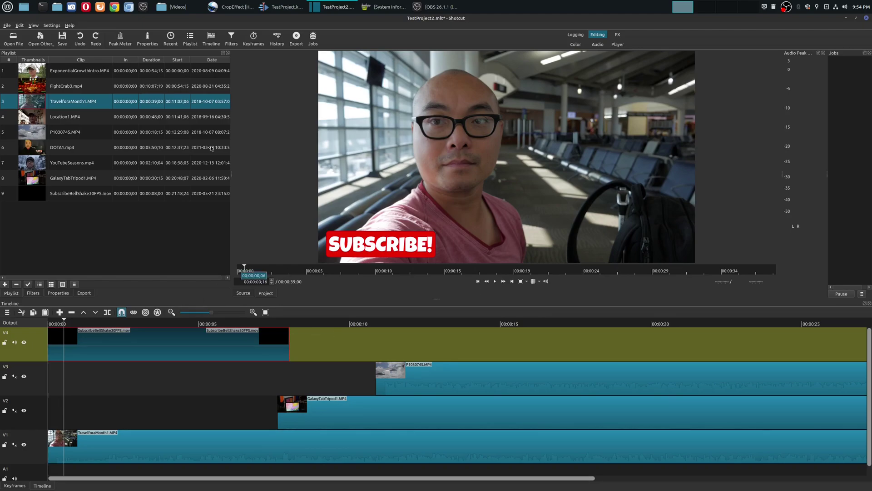
Compare with Shotcut, toggling its preview between the source clip and the project
left_click(281, 6)
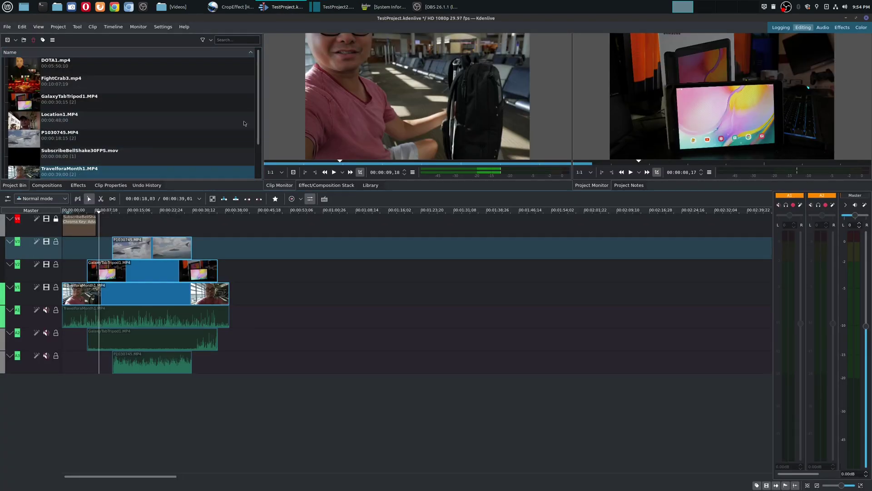
left_click(334, 7)
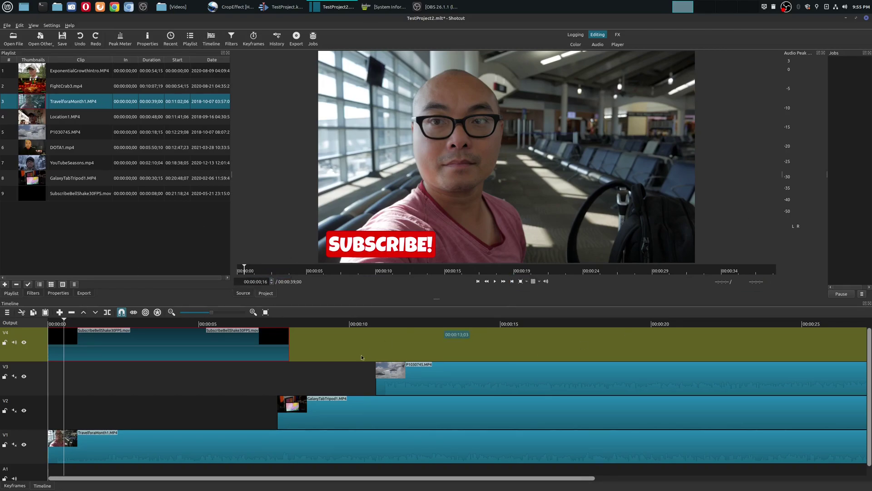
left_click(243, 293)
left_click(266, 293)
Back in Kdenlive, select the TravelforaMonth1 clip on V1 to show its effect stack
left_click(286, 7)
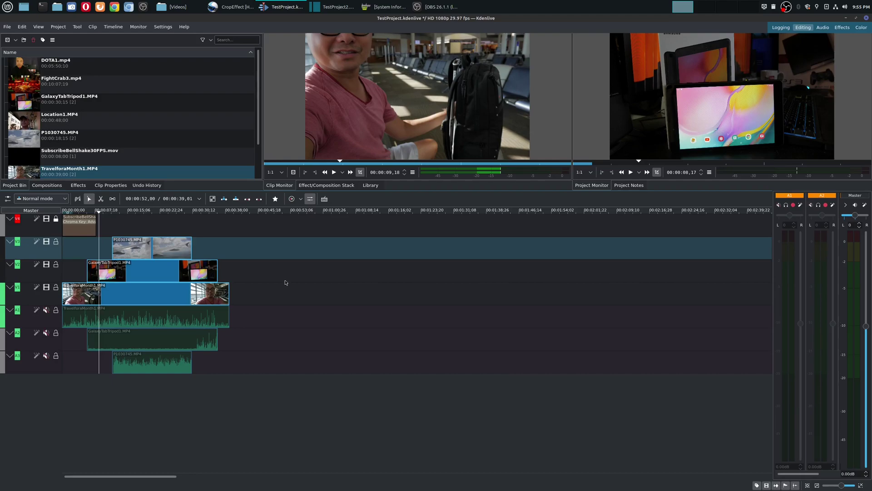
scroll(118, 232, "down", 9)
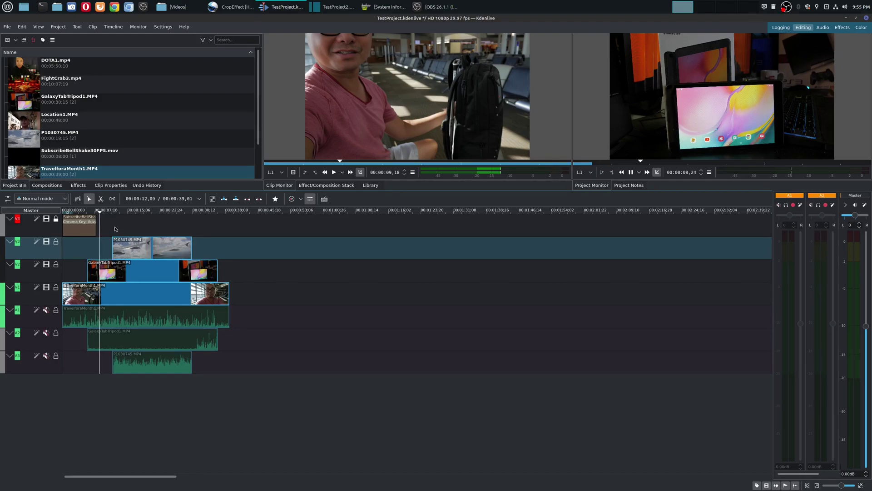
left_click(147, 291)
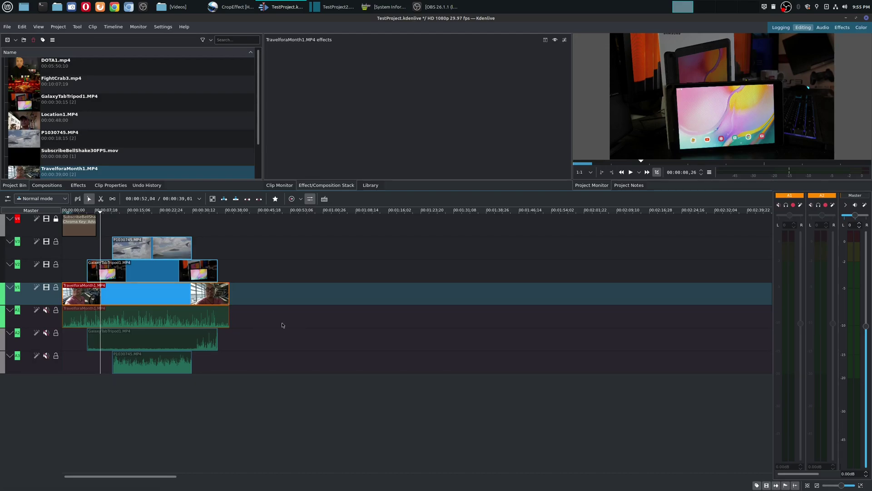
Select the P1030745 clip on V3 to show its effects, comparing it against Shotcut
left_click(121, 225)
left_click(140, 244)
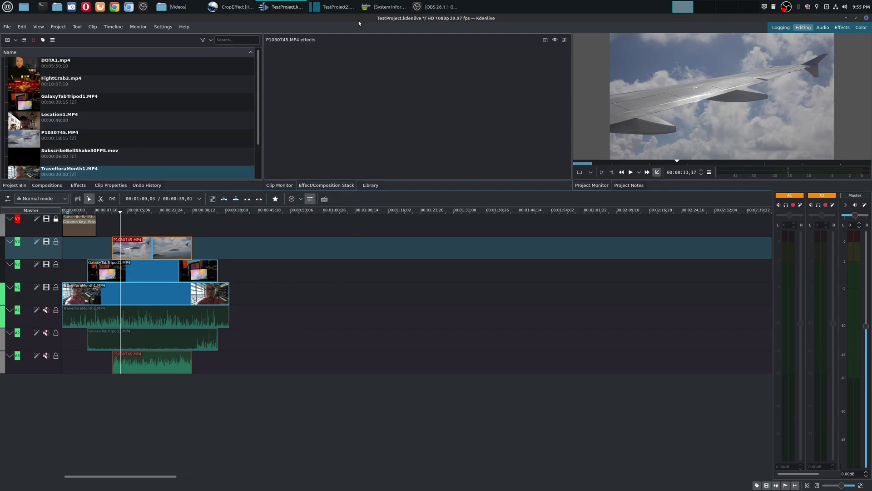
left_click(340, 7)
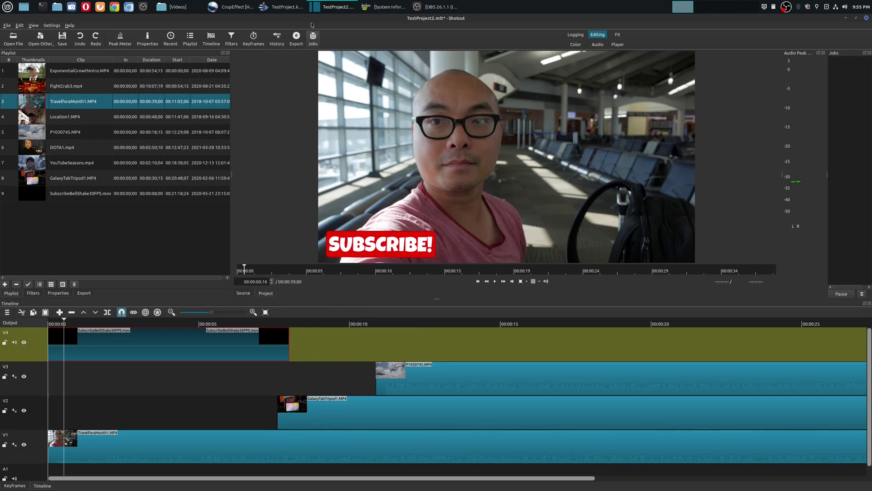
left_click(295, 3)
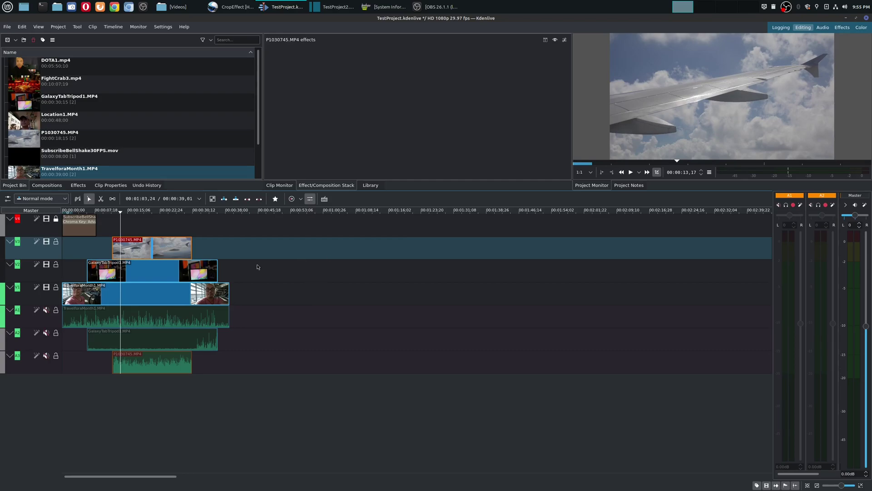
left_click(334, 6)
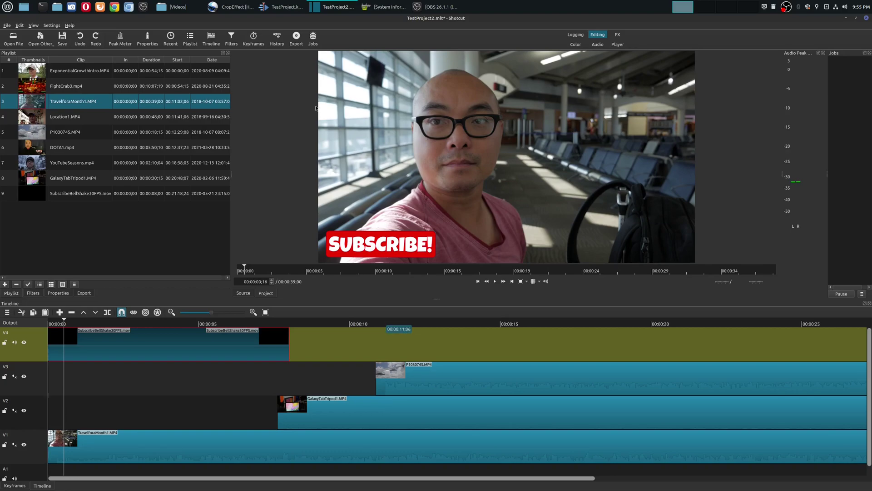
key("alt+Tab")
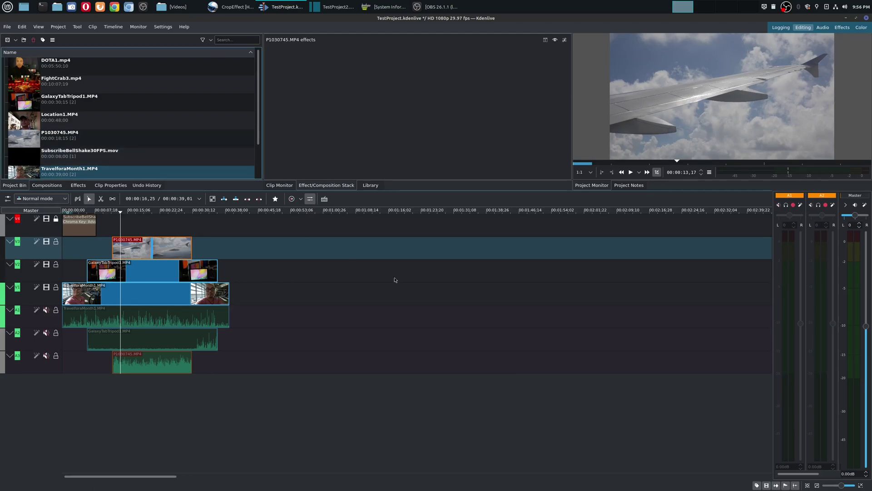
left_click(335, 6)
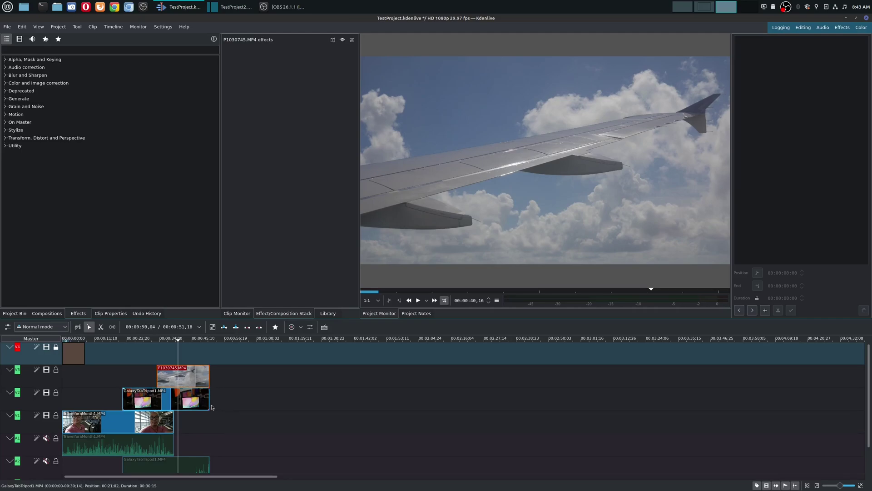
Drag P1030745 later on V3, then select GalaxyTabTripod1 too and shift both right to 00:37:08
scroll(862, 416, "down", 2)
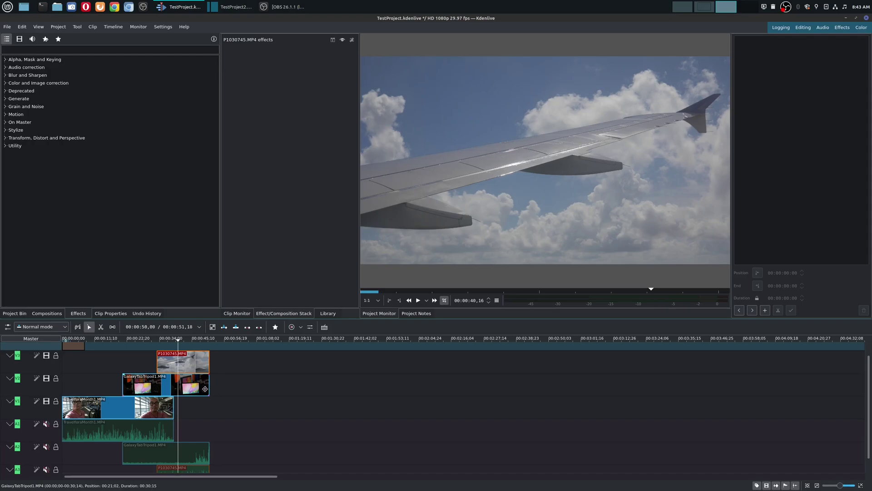
left_click(207, 390)
left_click(195, 361)
left_click_drag(194, 361, 255, 382)
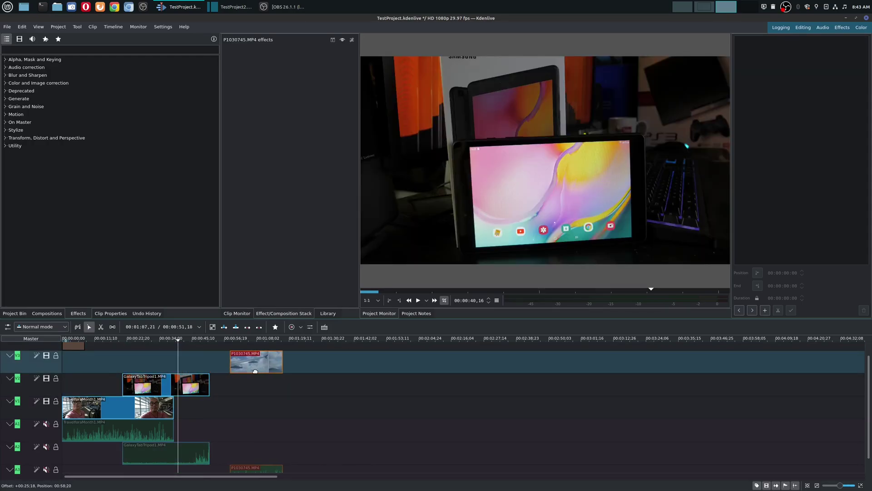
scroll(870, 461, "down", 1)
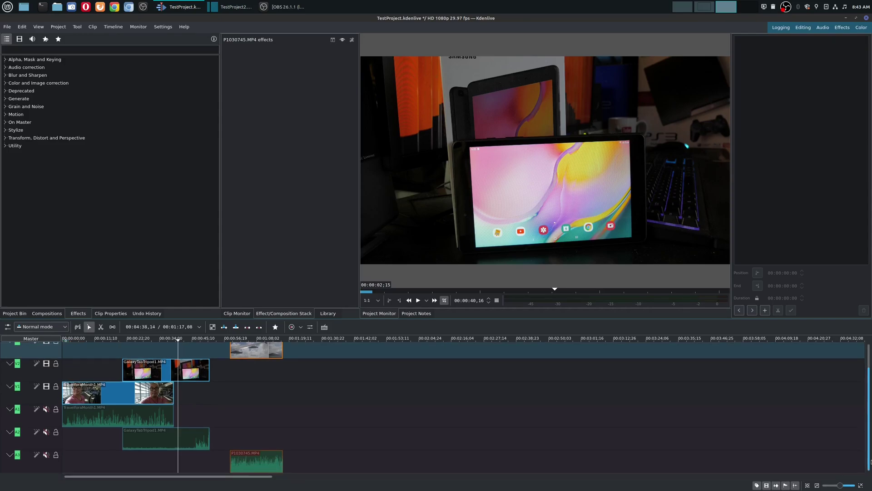
scroll(870, 458, "up", 1)
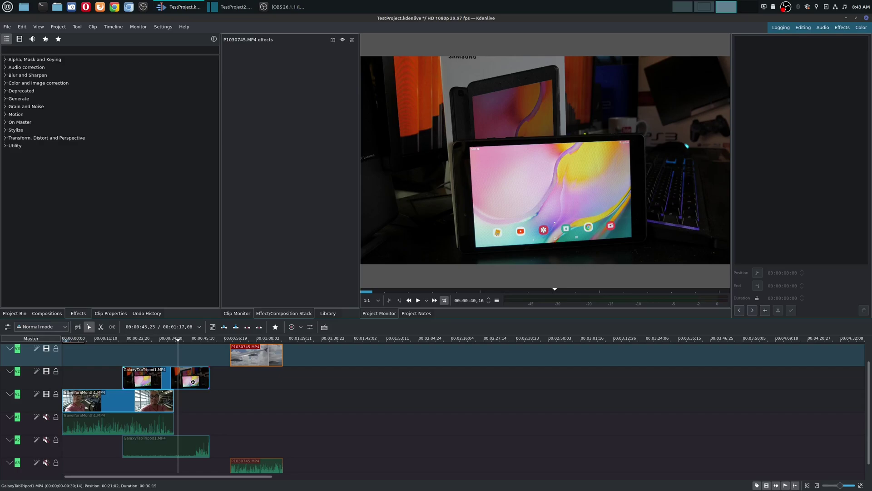
left_click(195, 383, "shift")
left_click_drag(180, 380, 226, 380)
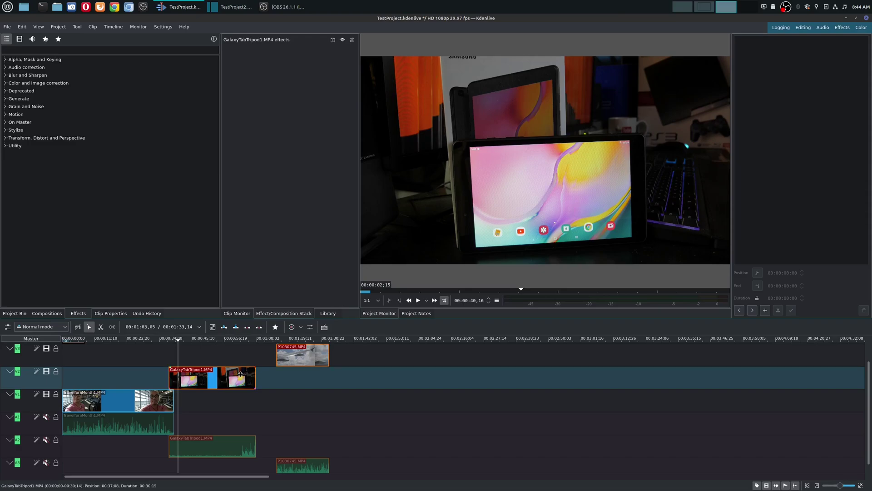
Group GalaxyTabTripod1 with P1030745 via Group Clips, nudge the group, and switch to Shotcut
right_click(240, 374)
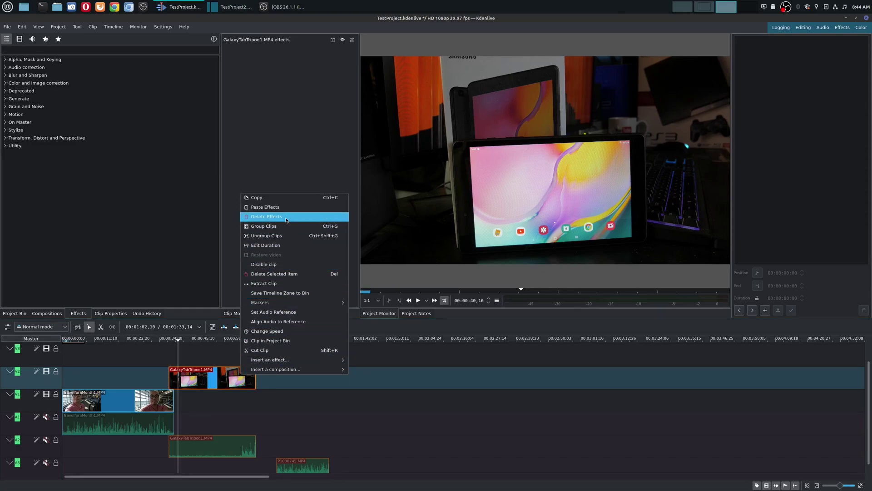
left_click(282, 227)
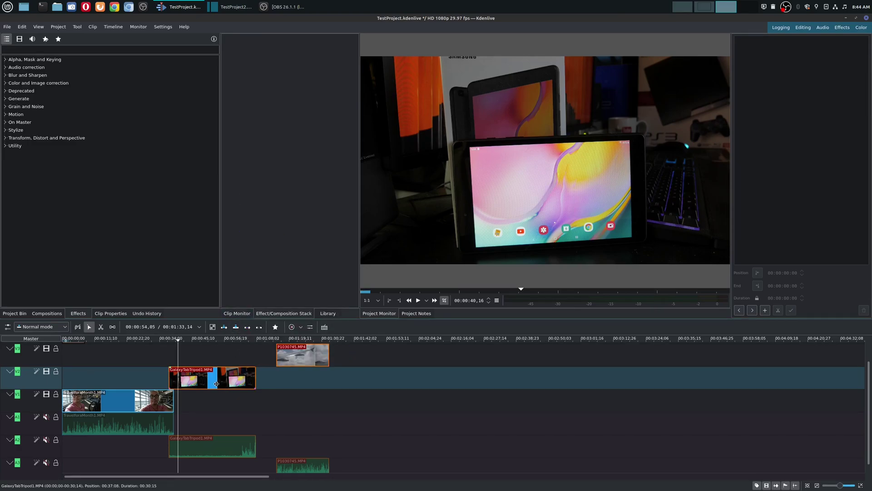
left_click_drag(201, 377, 207, 377)
left_click(252, 6)
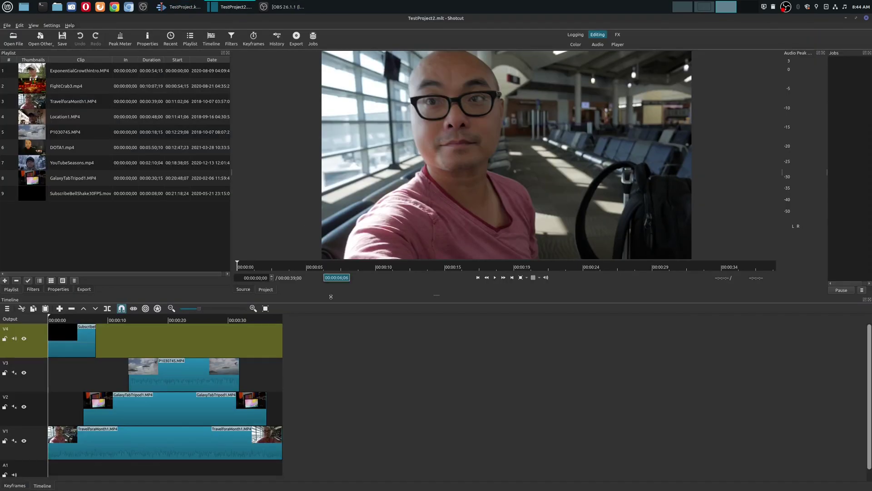
In Shotcut, drag P1030745 from V3 onto V2, undo twice to restore the layout, and return to Kdenlive
left_click(195, 375)
left_click_drag(193, 377, 189, 399)
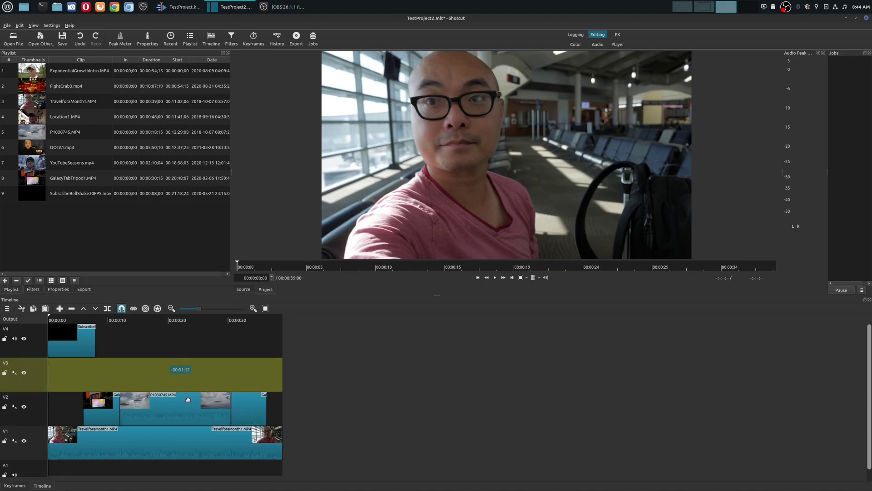
key("ctrl+z")
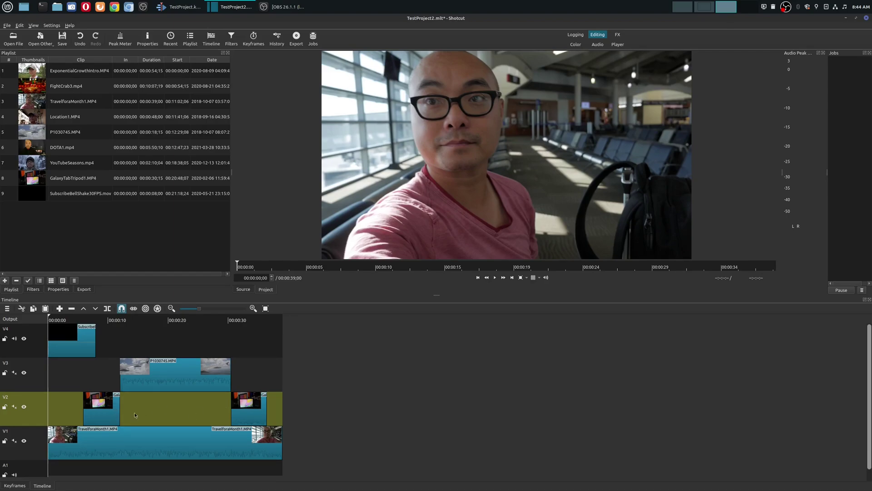
key("ctrl+z")
key("ctrl+z")
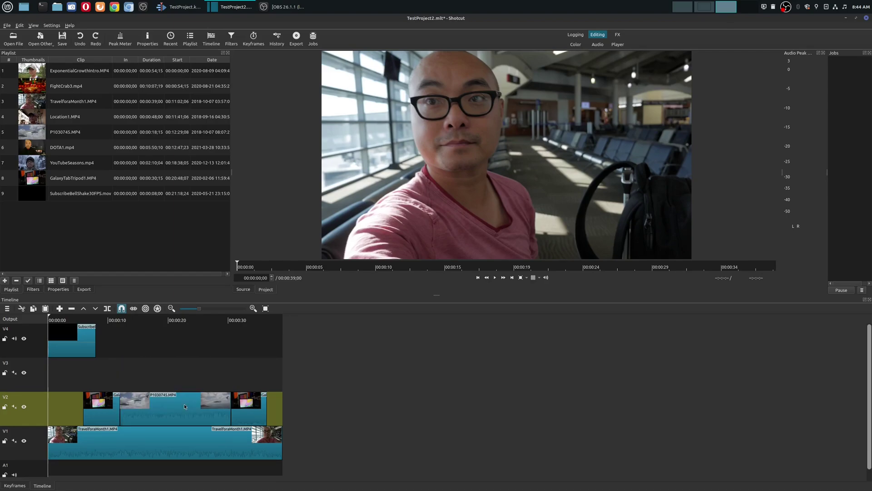
left_click(179, 6)
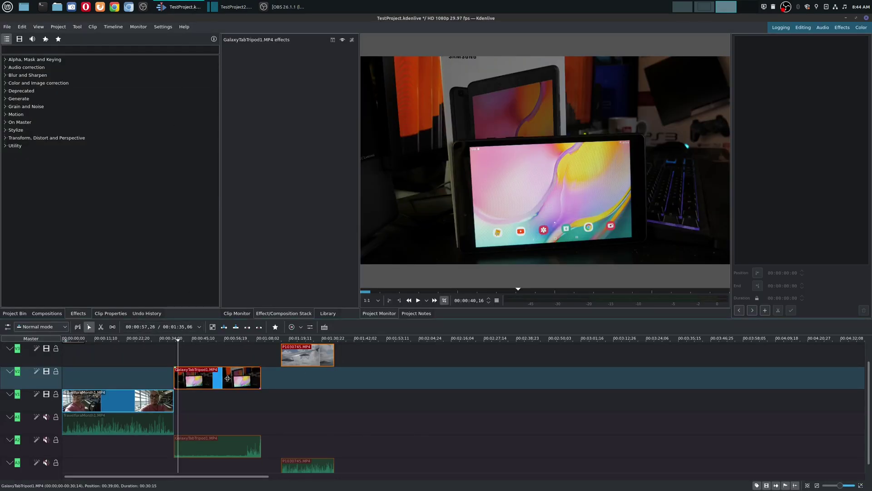
Drag GalaxyTabTripod1 earlier on V2 in Kdenlive, then switch to Shotcut
right_click(227, 379)
left_click(233, 342)
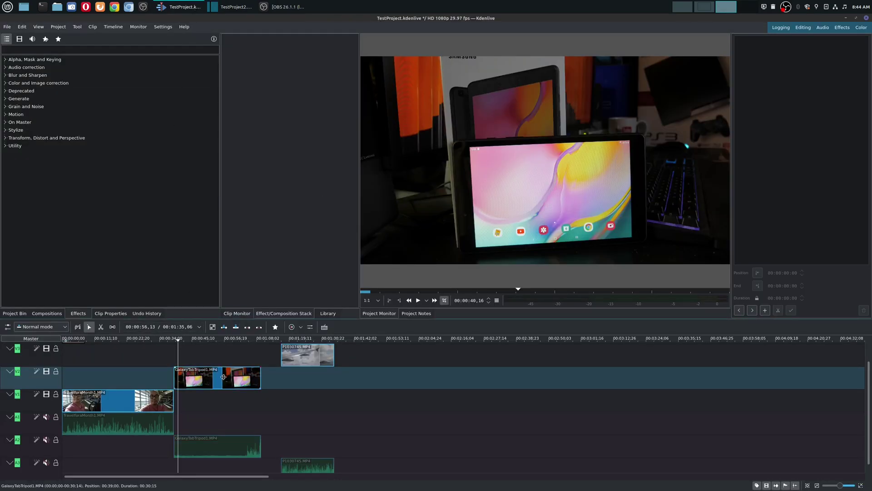
mouse_move(223, 381)
left_mouse_down()
mouse_move(124, 383)
mouse_move(108, 398)
mouse_move(104, 381)
mouse_move(222, 377)
left_mouse_up()
left_click(232, 7)
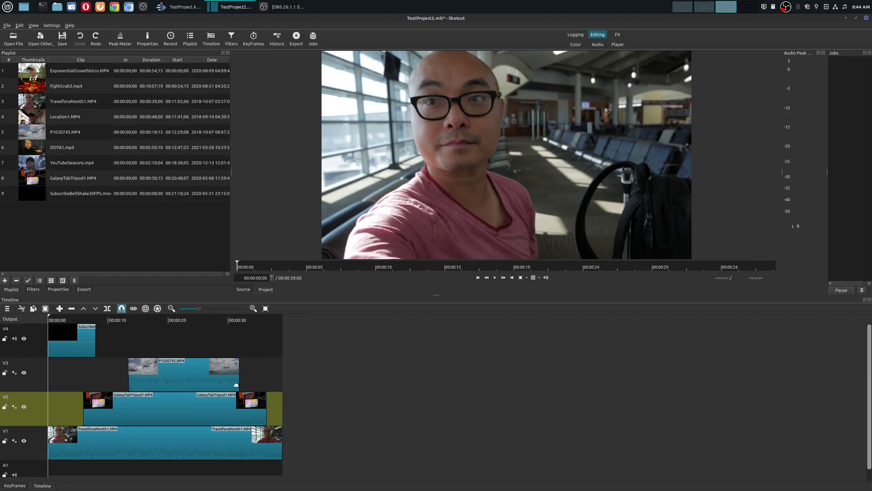
In Shotcut, redo the earlier moves and place P1030745 on V3 above GalaxyTabTripod1
left_click(188, 383)
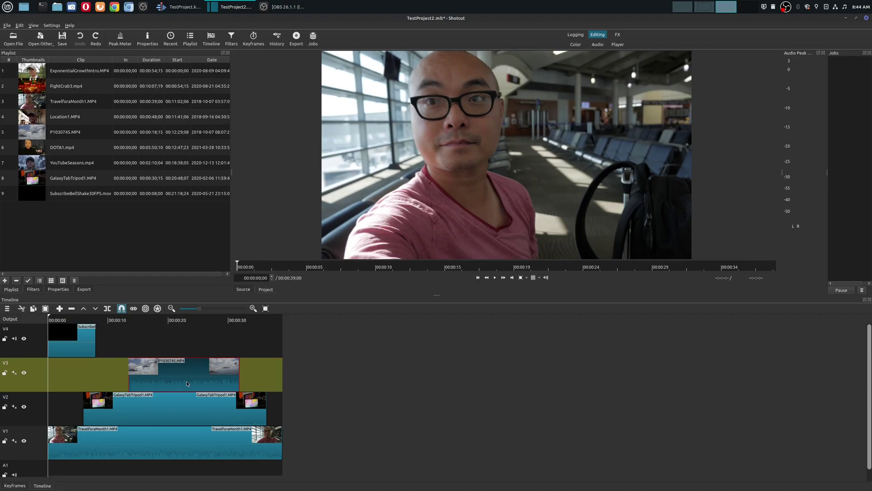
key("ctrl+Down")
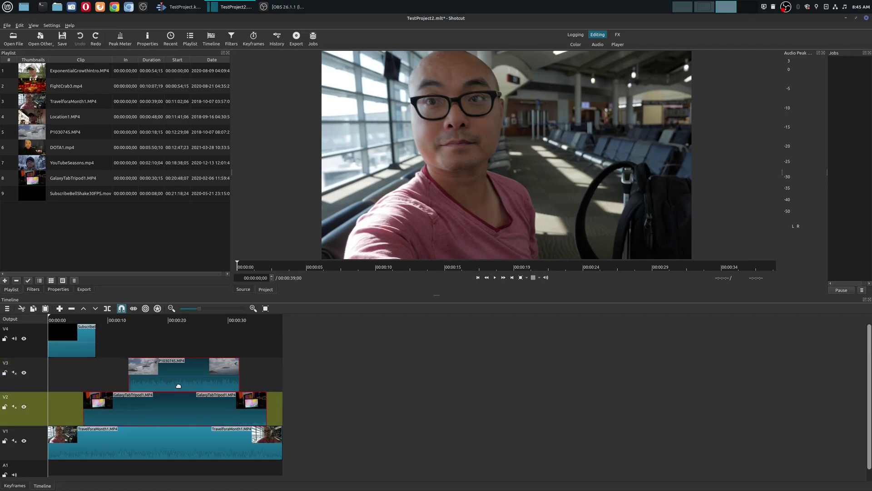
key("ctrl+shift+z")
key("ctrl+shift+z")
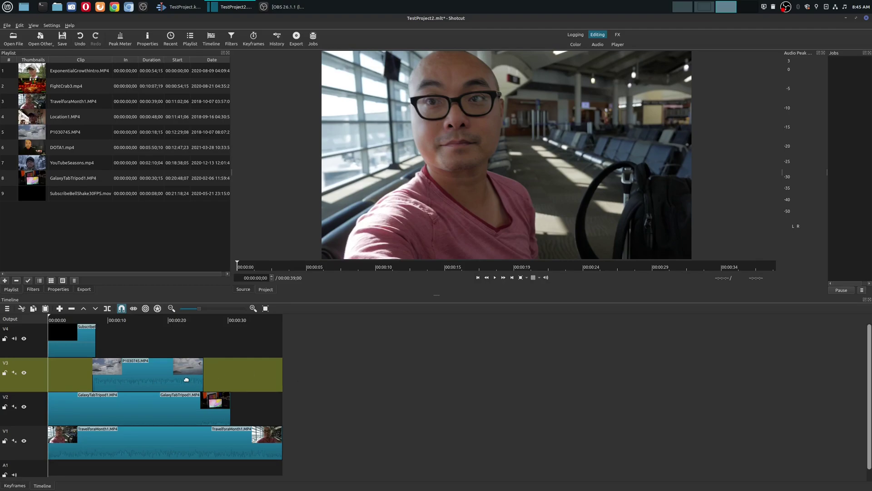
left_click_drag(144, 376, 168, 366)
left_click(154, 405)
left_click(186, 379)
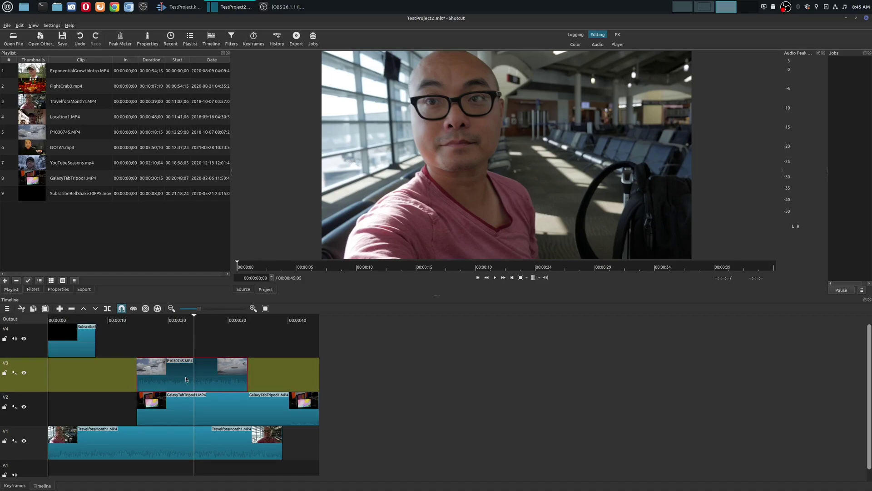
Add the V2 and V1 clips to the selection, check their options, and park the playhead near 28 seconds
left_click(188, 412, "ctrl")
left_click(178, 444, "ctrl")
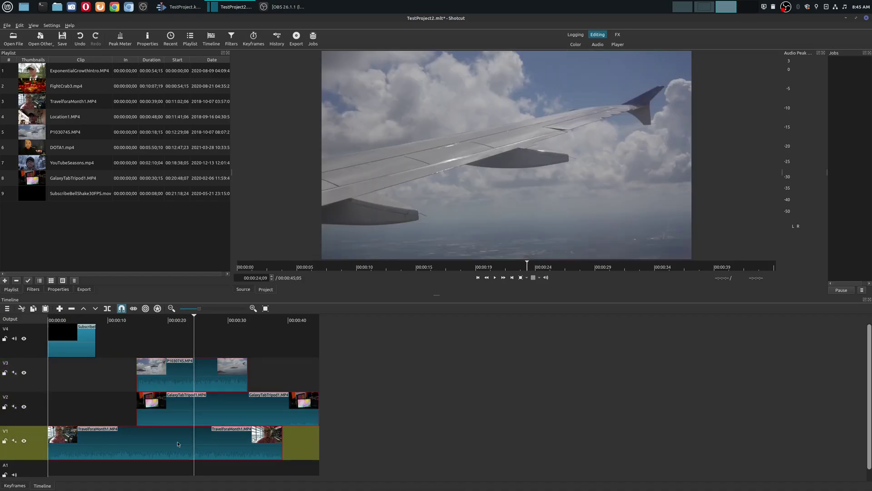
right_click(178, 444)
mouse_move(202, 457)
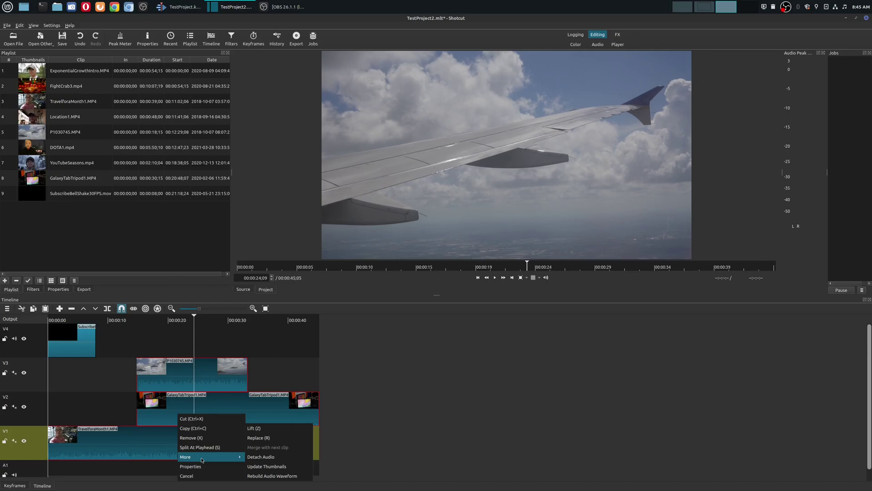
left_click(274, 369)
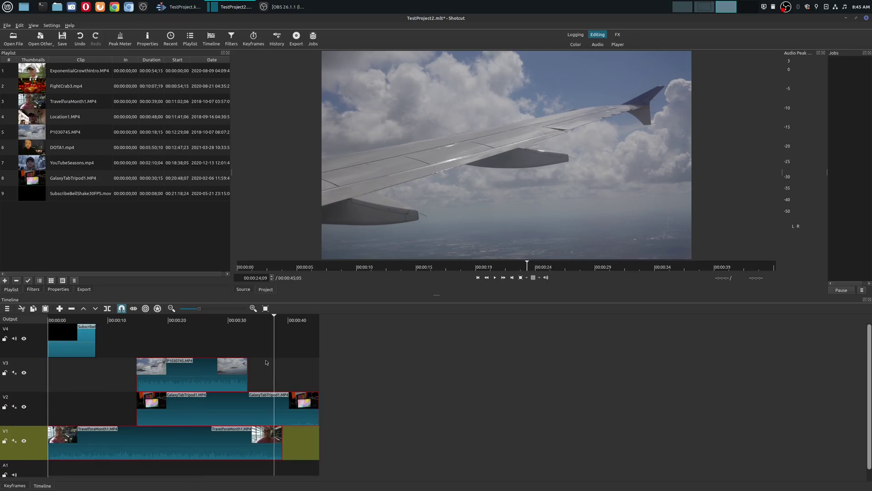
left_click(219, 343)
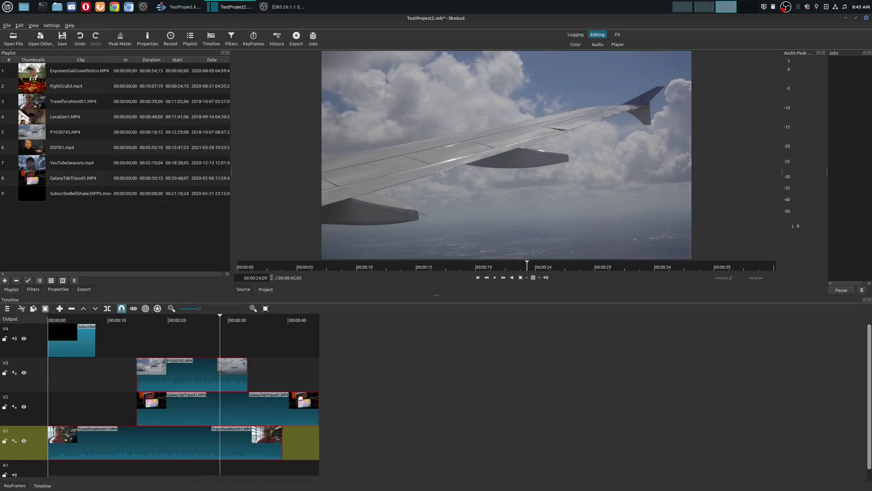
Make V1 the current track, then in Kdenlive drag GalaxyTabTripod1 earlier on V2
left_click(302, 398)
left_click(246, 444)
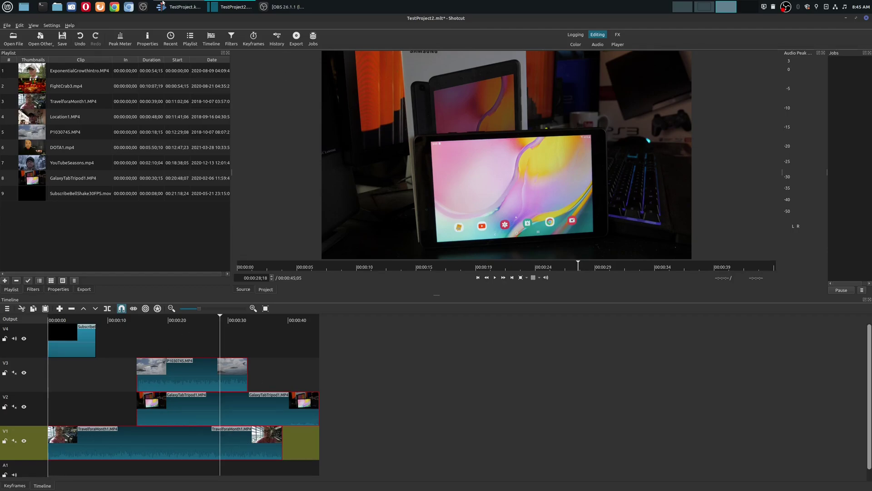
left_click(179, 7)
left_click_drag(263, 373, 205, 373)
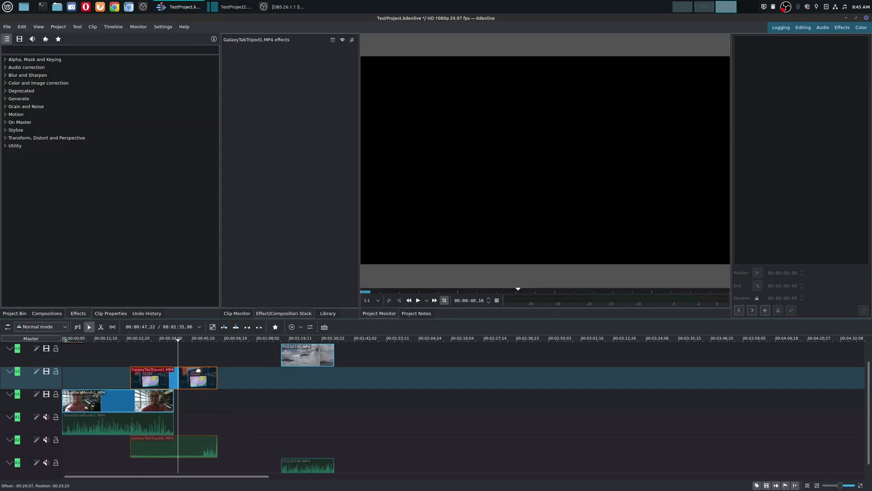
Move P1030745 to start at the playhead and insert an audio record track under A1
left_click(297, 349)
left_click_drag(298, 349, 194, 349)
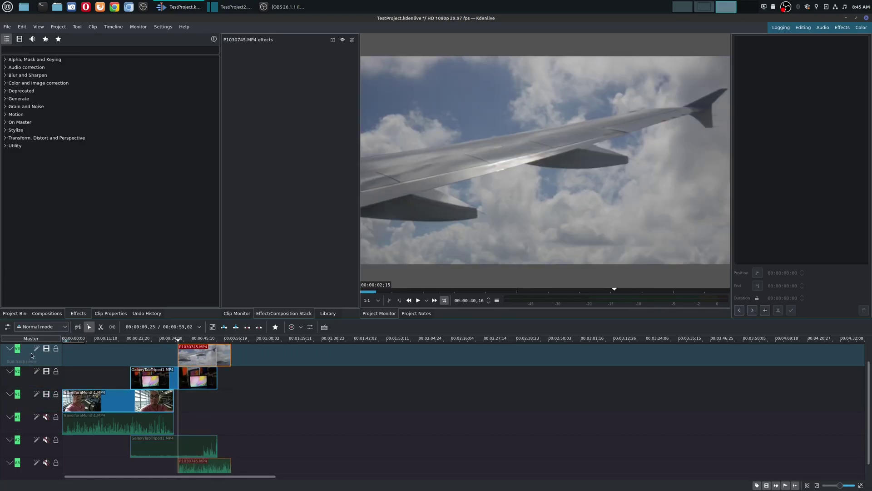
right_click(32, 427)
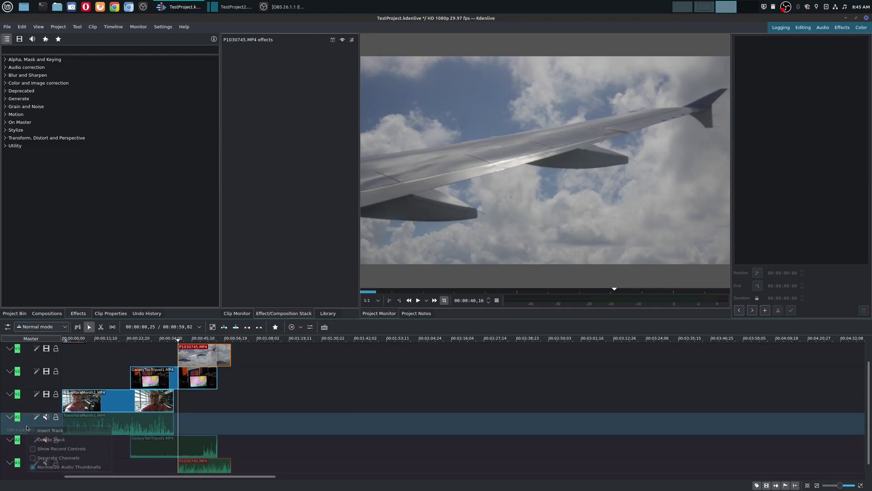
left_click(49, 430)
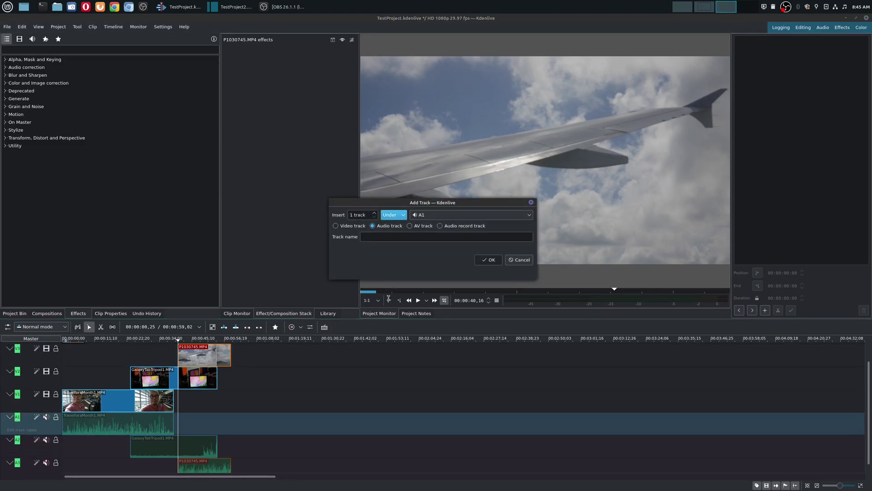
left_click(441, 227)
left_click(488, 259)
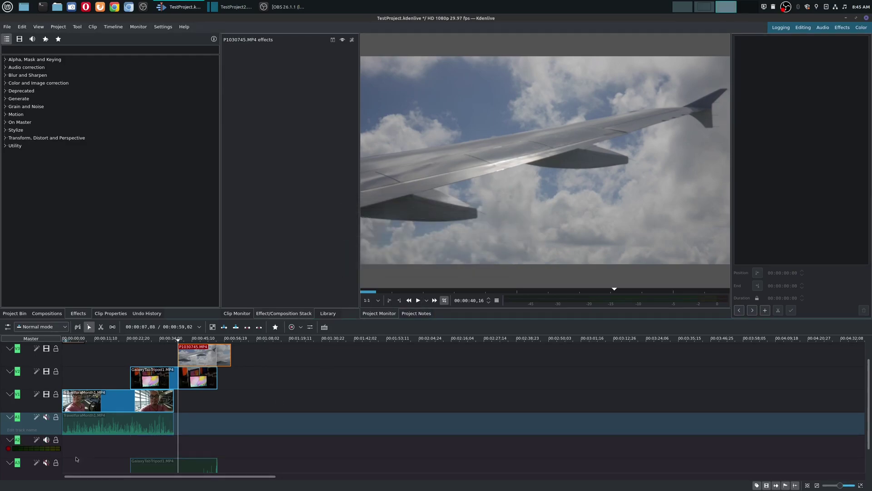
Switch to the Audio workspace and back to Editing, then bring Shotcut to the front
left_click(823, 27)
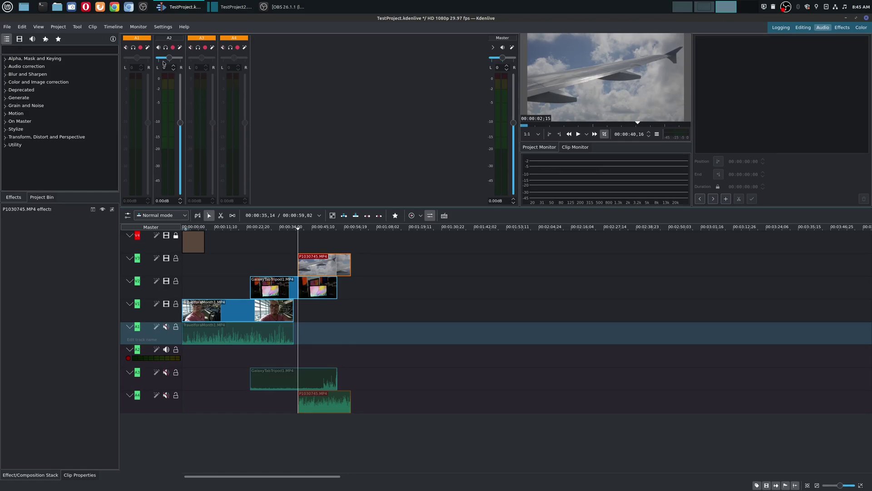
left_click(804, 27)
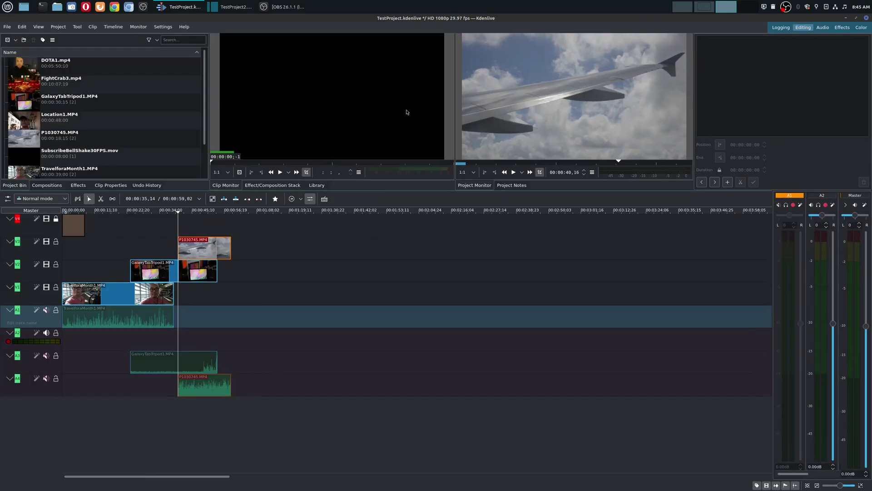
left_click(248, 7)
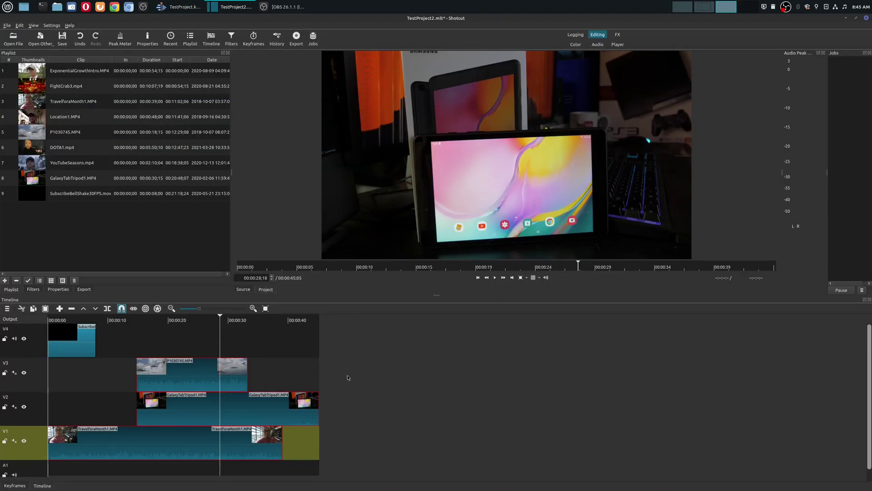
In Kdenlive, show a subtitles track and SubscribeBellShake30FPS's Chroma Key settings, then return to Shotcut
left_click(180, 7)
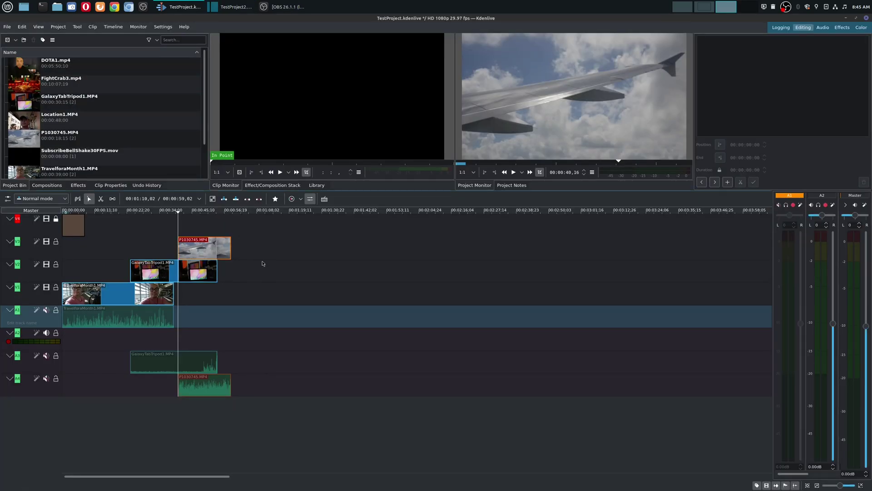
left_click(324, 199)
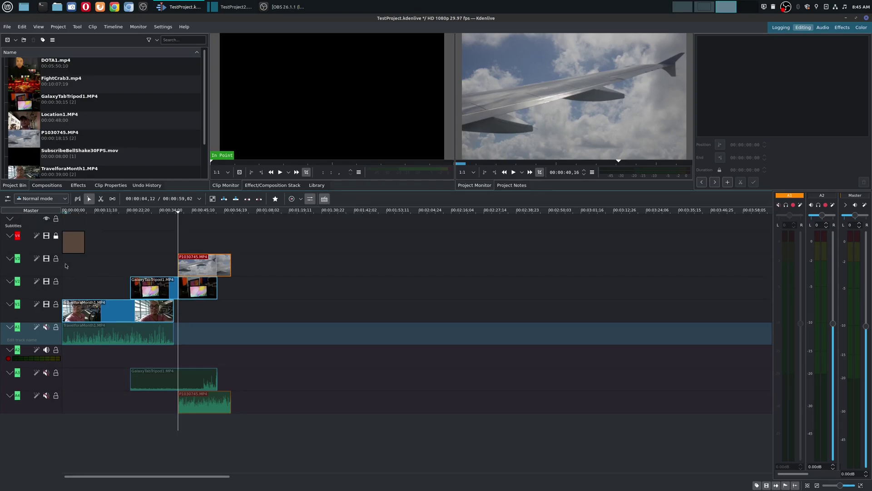
left_click(70, 238)
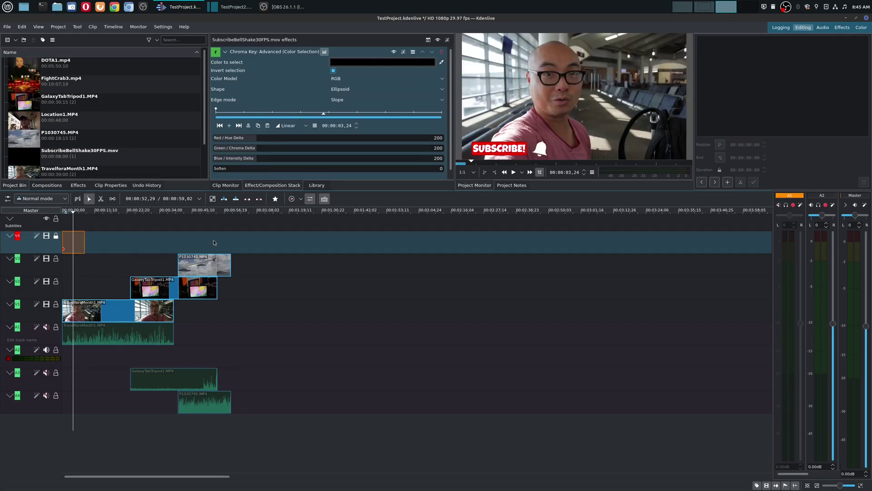
left_click(234, 6)
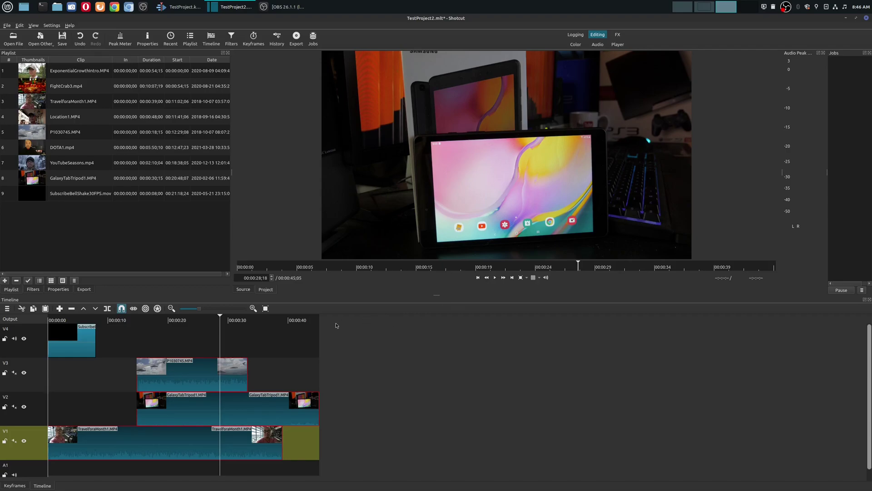
Bring the Kdenlive project window back to the front
key("alt+Tab")
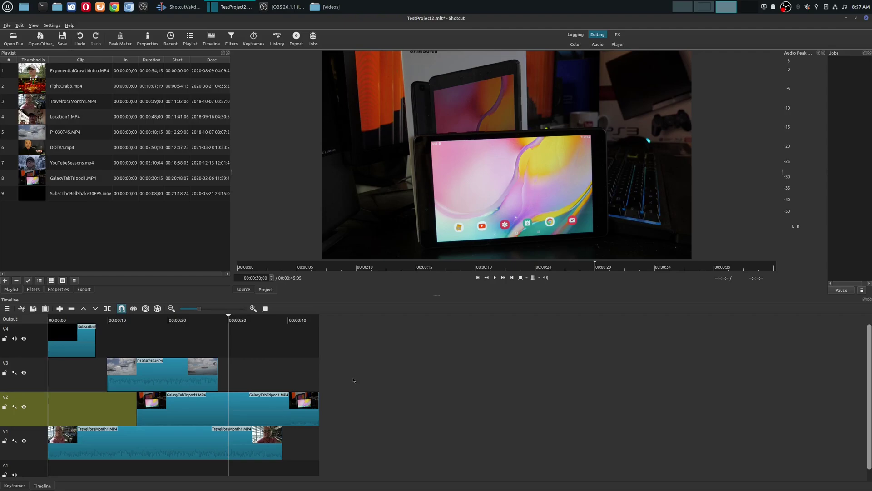
left_click(180, 6)
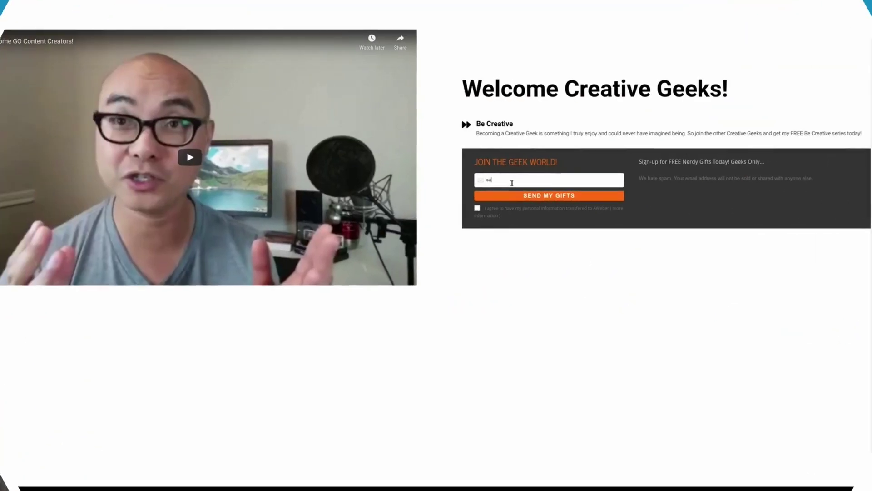
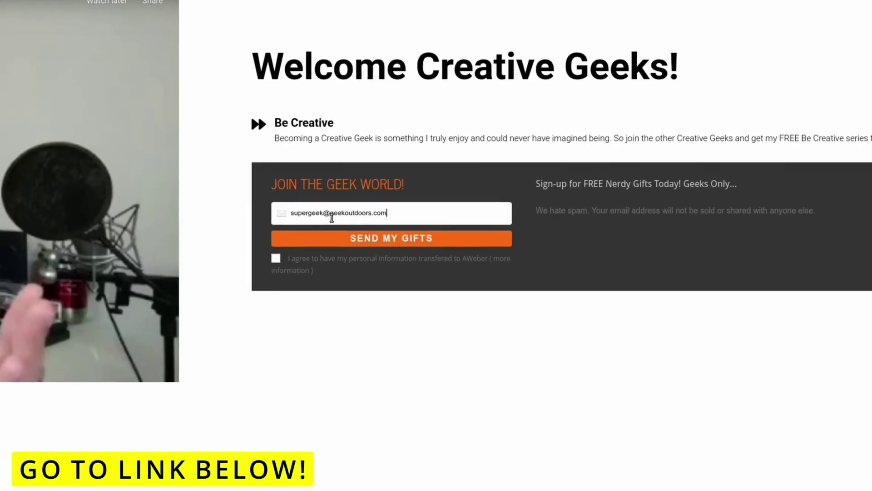